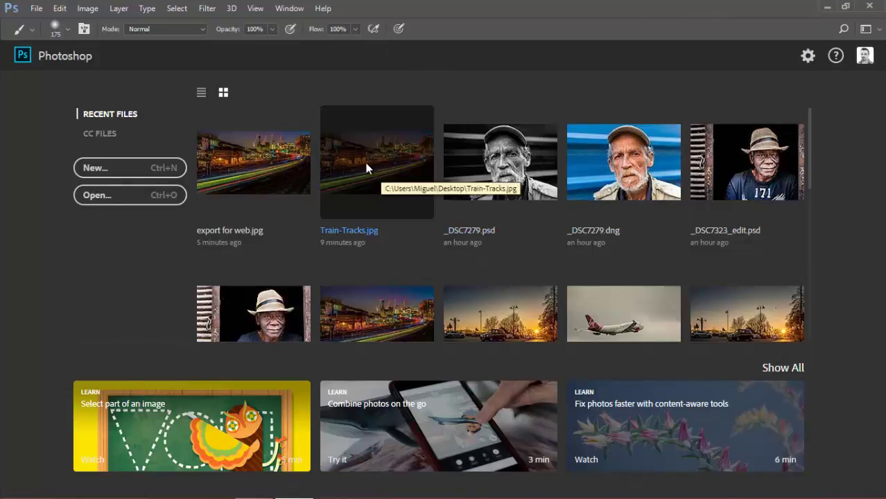
Step: Open Train-Tracks.jpg from the Start screen's Recent Files
left_click(366, 167)
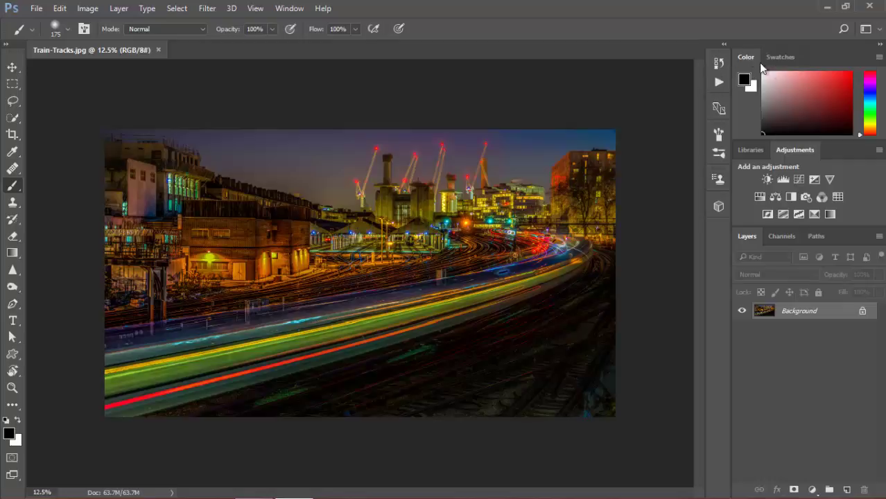
Step: Detach and close the Color, Swatches and 3D panels from the right dock
left_click_drag(745, 55, 416, 97)
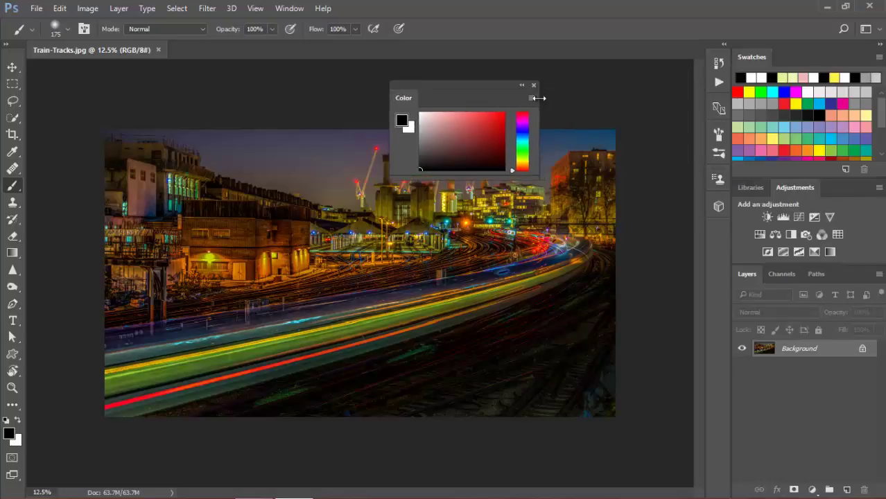
left_click(534, 86)
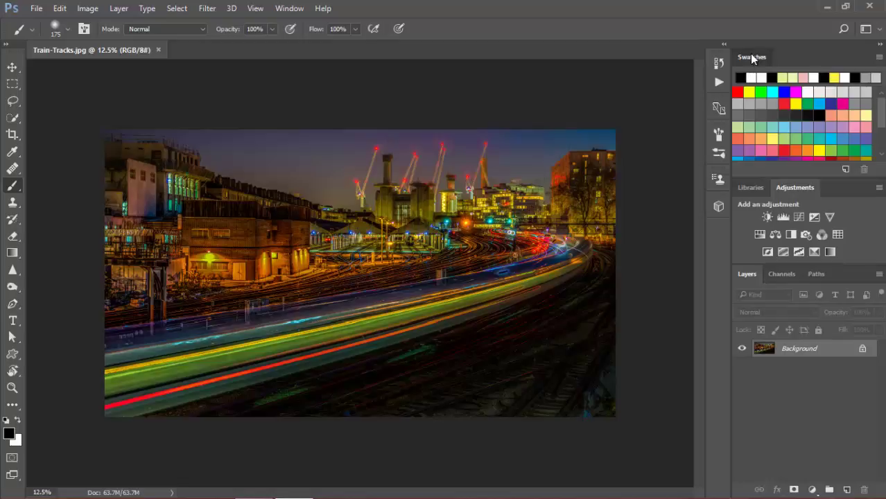
left_click_drag(748, 55, 449, 95)
left_click(576, 88)
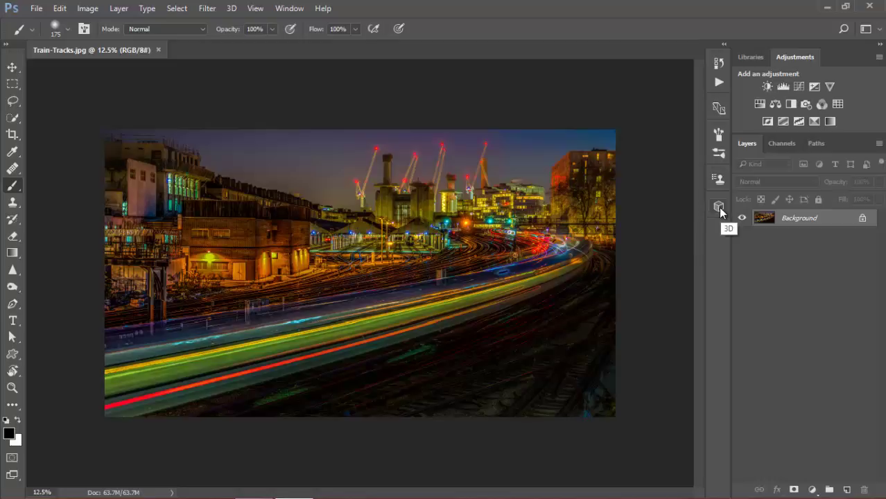
left_click_drag(720, 208, 510, 182)
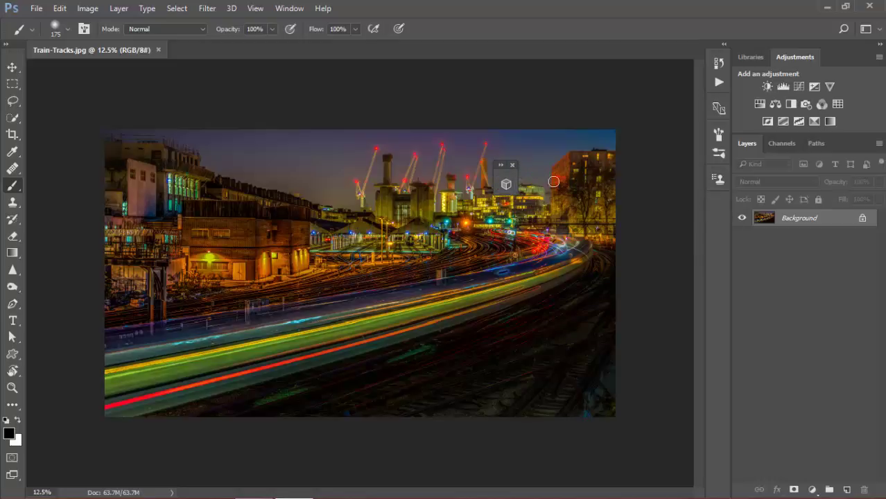
left_click(512, 165)
Step: Detach and close another unneeded panel and the History panel, then view the hidden extra tools
left_click_drag(714, 109, 562, 106)
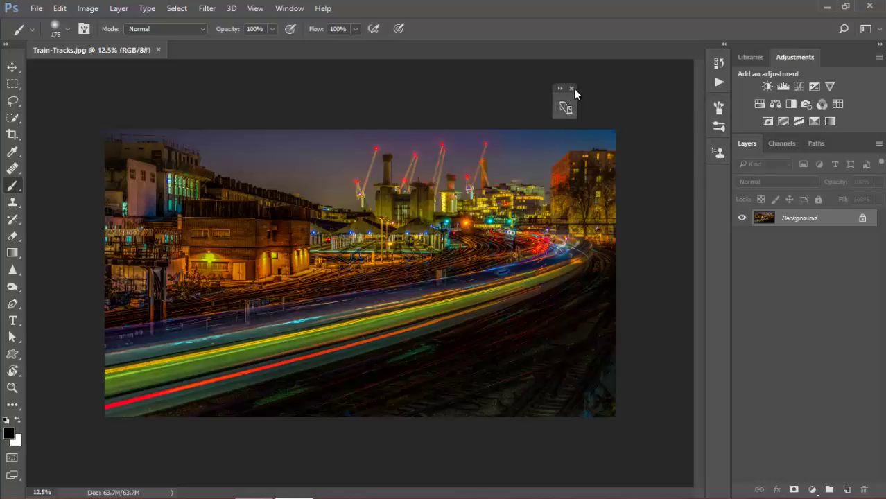
left_click(572, 88)
left_click_drag(716, 65, 562, 98)
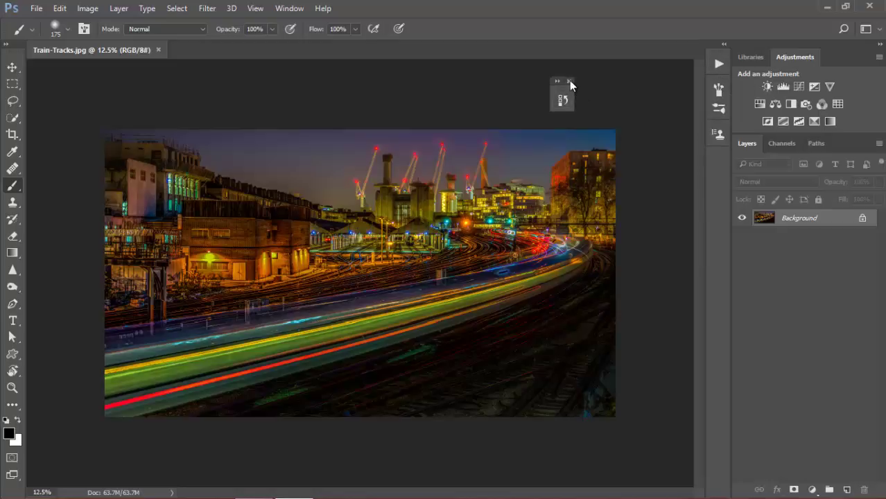
left_click(569, 81)
left_click(13, 406)
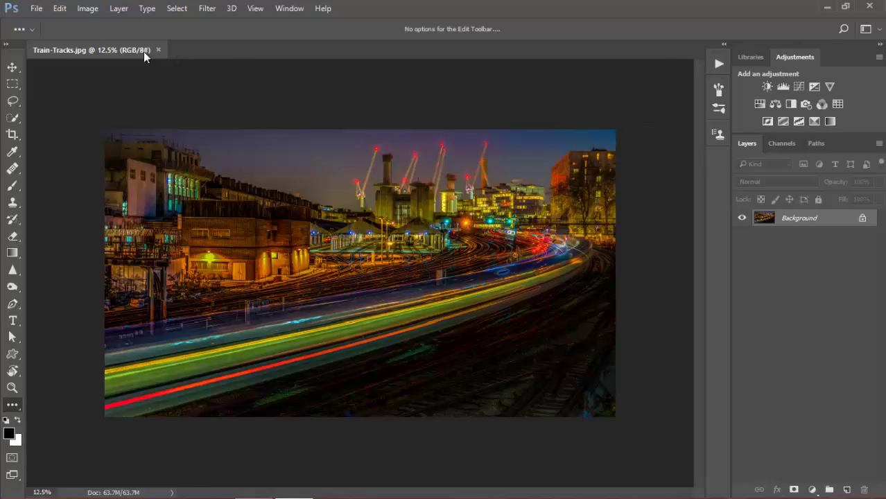
Step: Select the Move tool and save the layout as a new workspace named with the user's full name
left_click(14, 68)
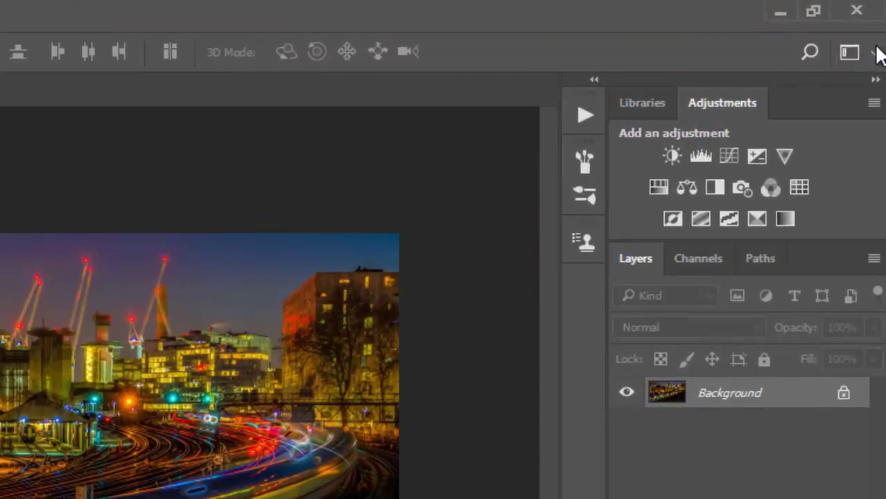
left_click(879, 34)
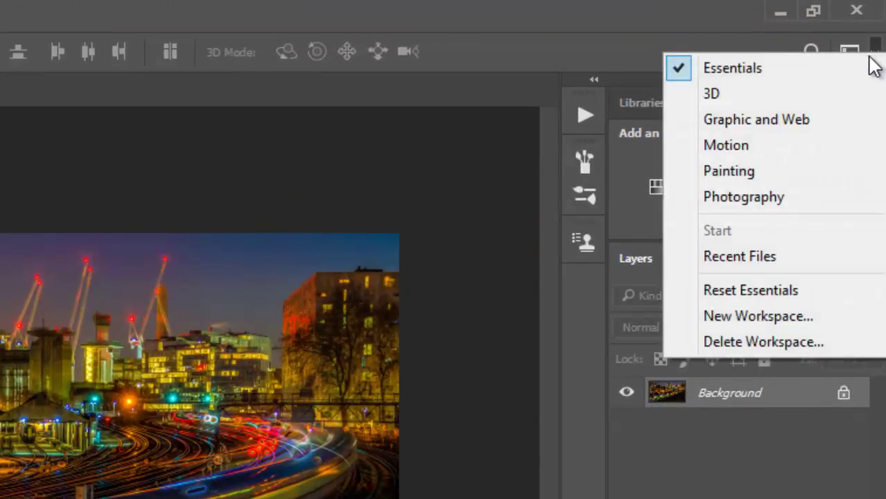
left_click(721, 317)
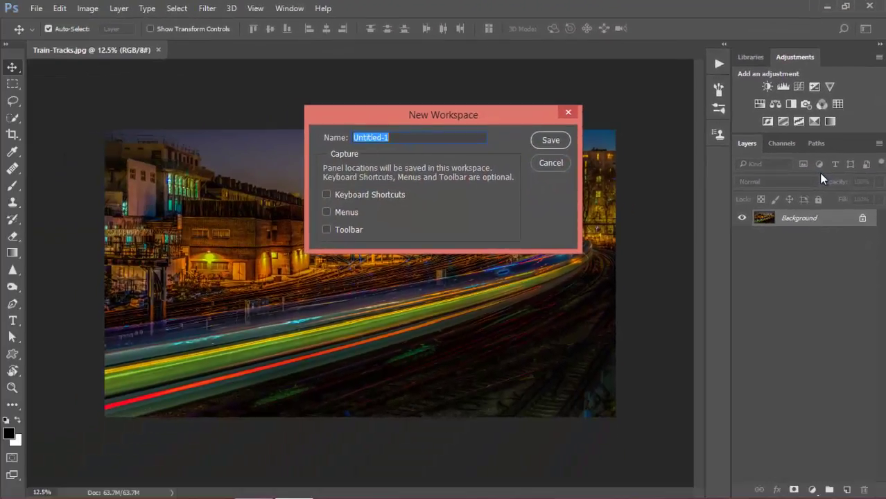
type("Miguel Campos")
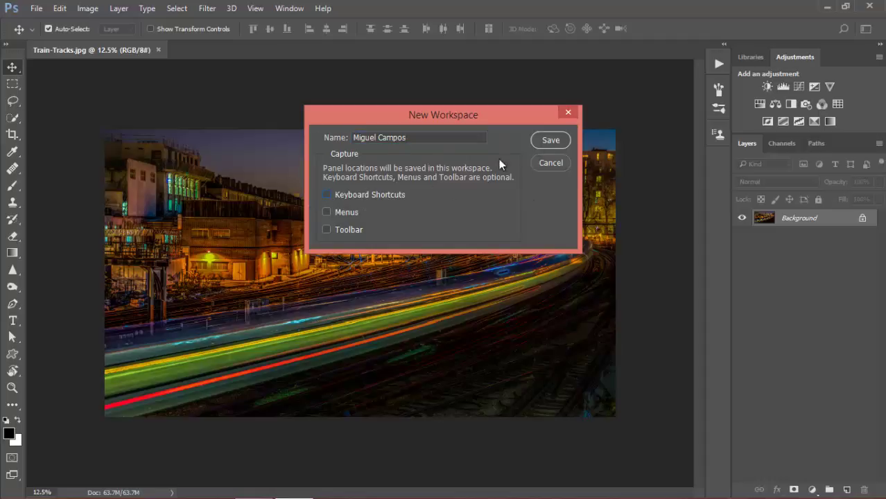
left_click(563, 142)
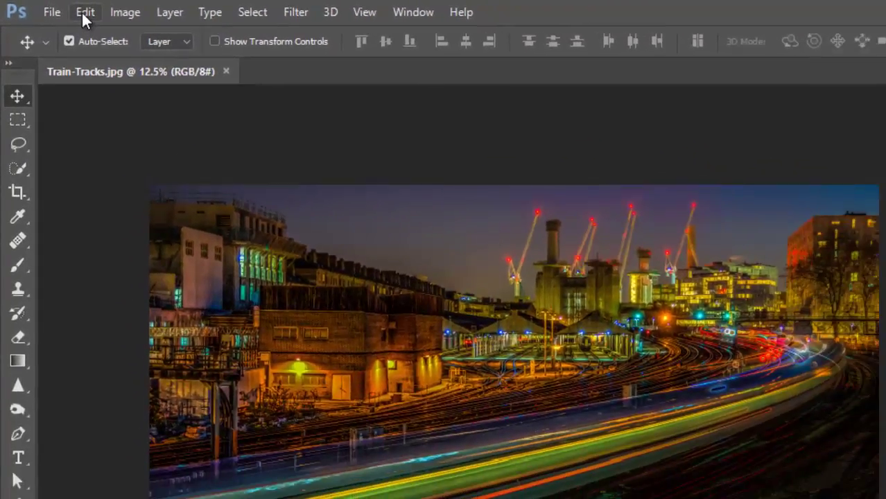
Step: In General preferences, turn off the Start workspace and enable the legacy New Document interface
left_click(108, 15)
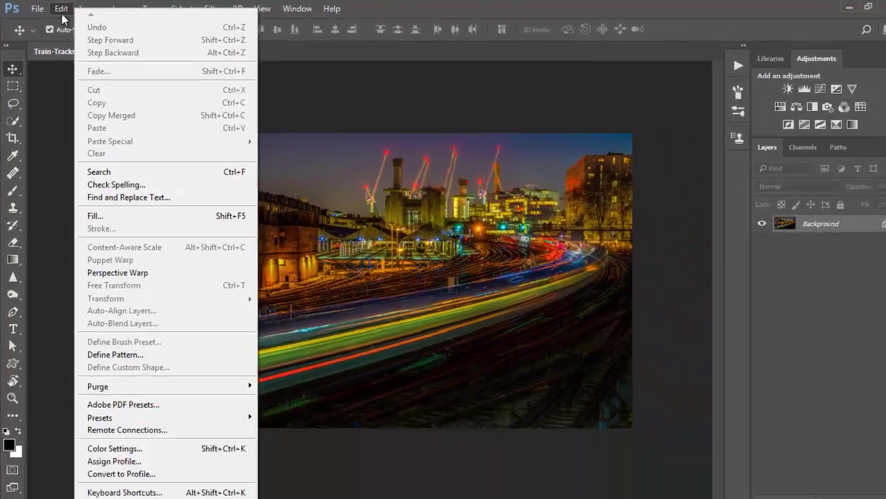
mouse_move(108, 492)
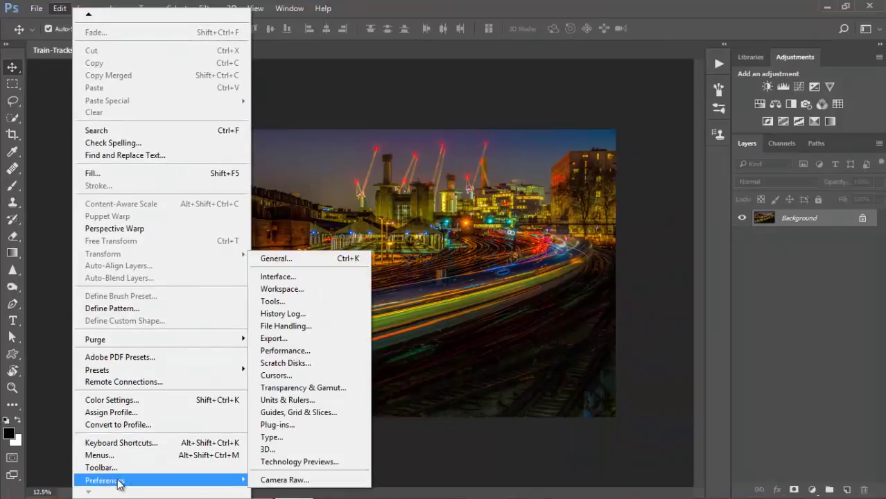
left_click(307, 259)
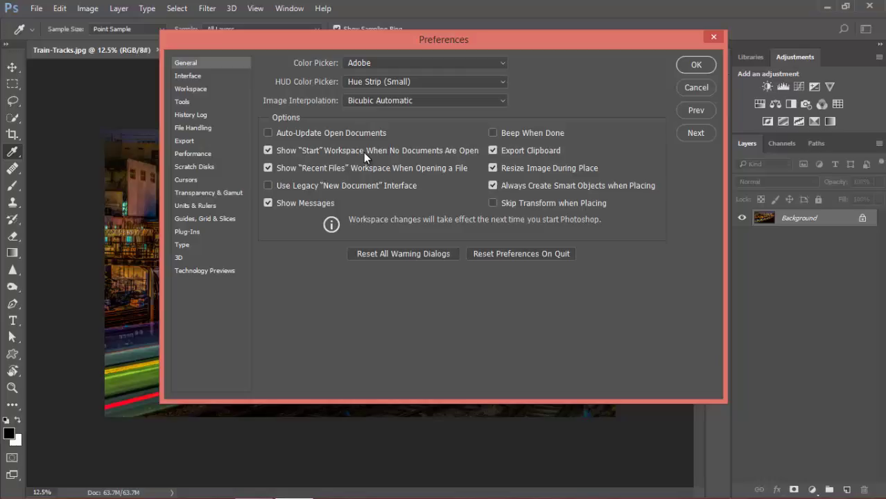
left_click(267, 149)
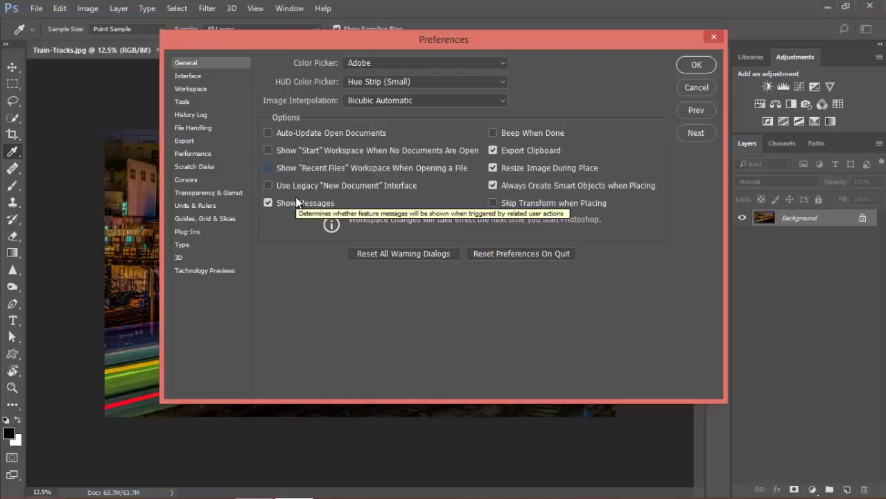
left_click(268, 185)
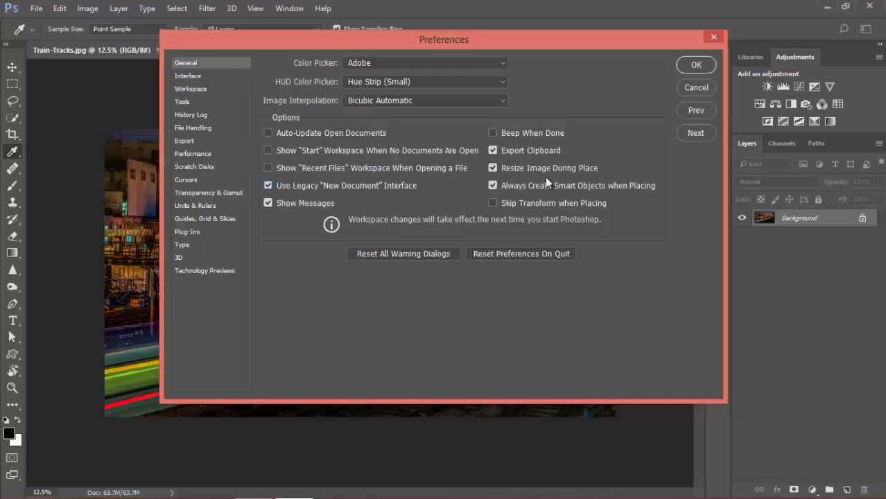
Step: Compare the Interface colour themes, settle on the darkest grey, then review the Workspace and Tools pages
left_click(206, 79)
left_click(332, 82)
left_click(356, 82)
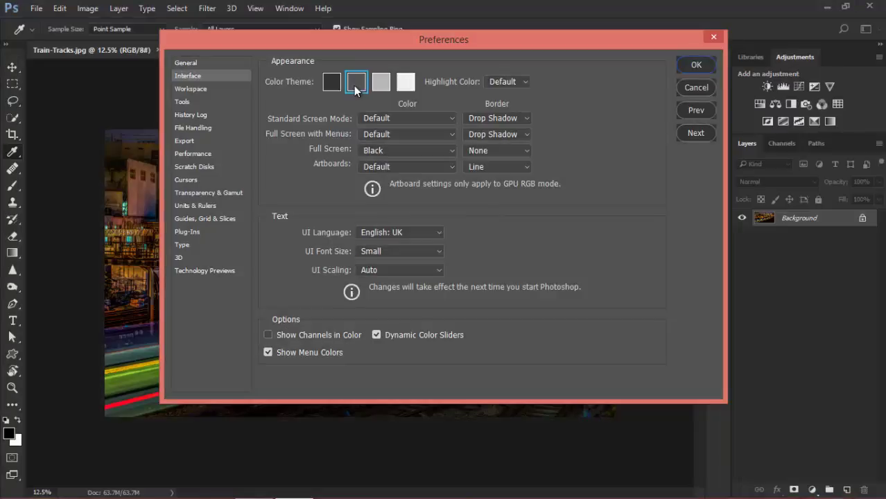
left_click(380, 83)
left_click(406, 81)
left_click(333, 82)
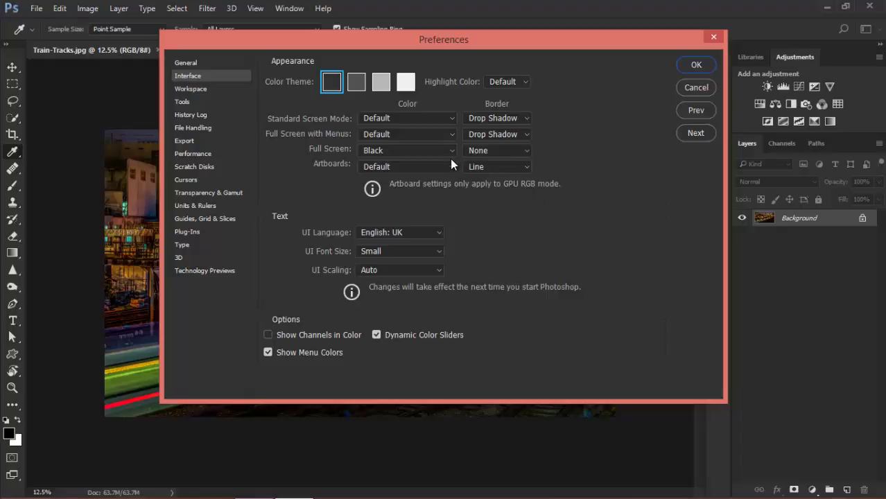
left_click(198, 89)
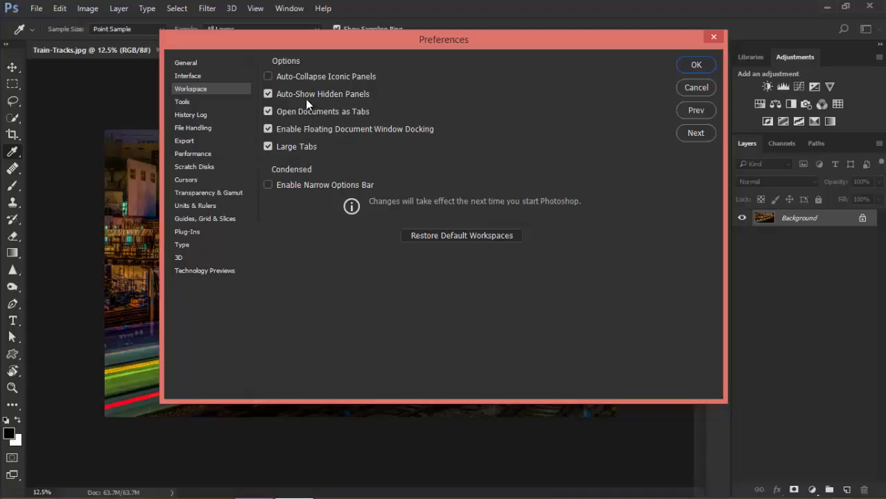
left_click(199, 104)
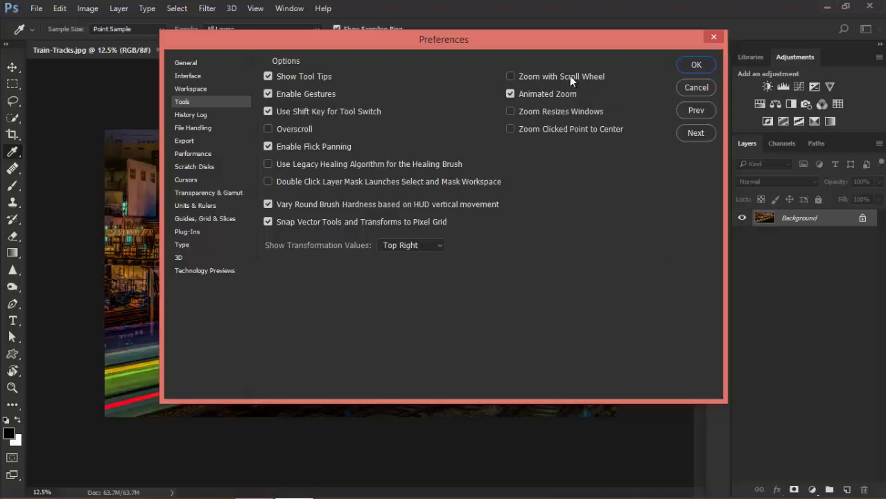
Step: Check Zoom with Scroll Wheel and confirm the Preferences with OK
left_click(511, 77)
left_click(696, 65)
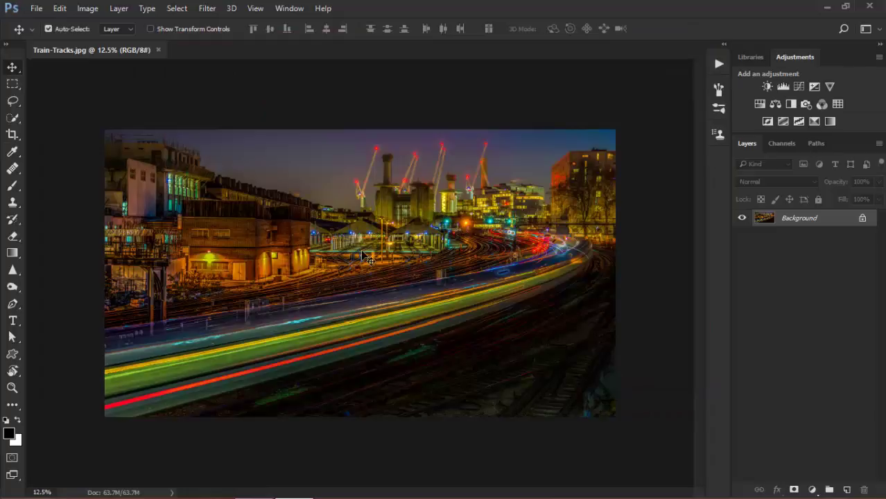
scroll(363, 265, "up", 1)
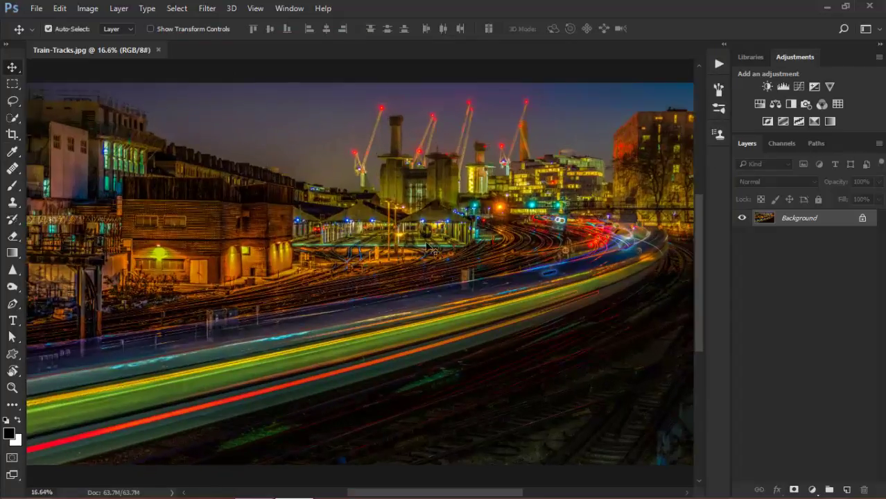
mouse_move(454, 225)
left_mouse_down()
mouse_move(344, 224)
mouse_move(380, 224)
mouse_move(305, 213)
mouse_move(450, 227)
mouse_move(368, 238)
mouse_move(498, 235)
mouse_move(506, 260)
mouse_move(425, 231)
mouse_move(464, 236)
left_mouse_up()
key("ctrl+minus")
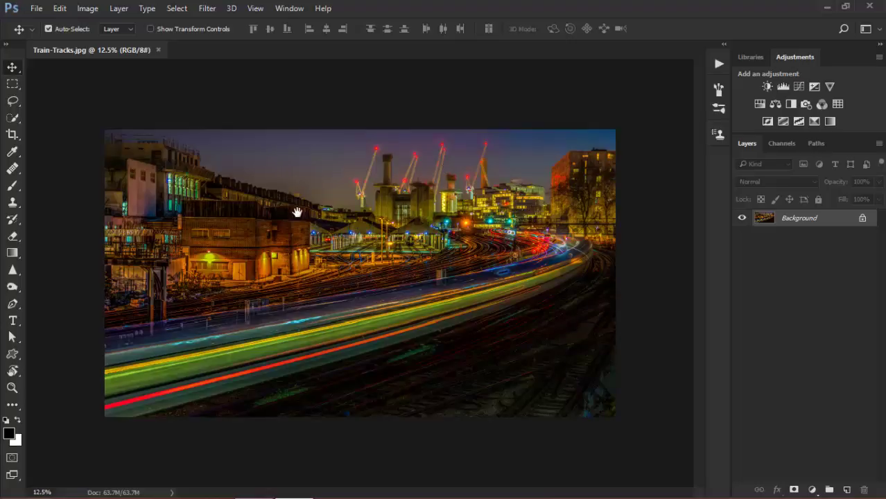
Step: Enable Overscroll in the Tools preferences and pan the photo past the window edges
left_click(60, 10)
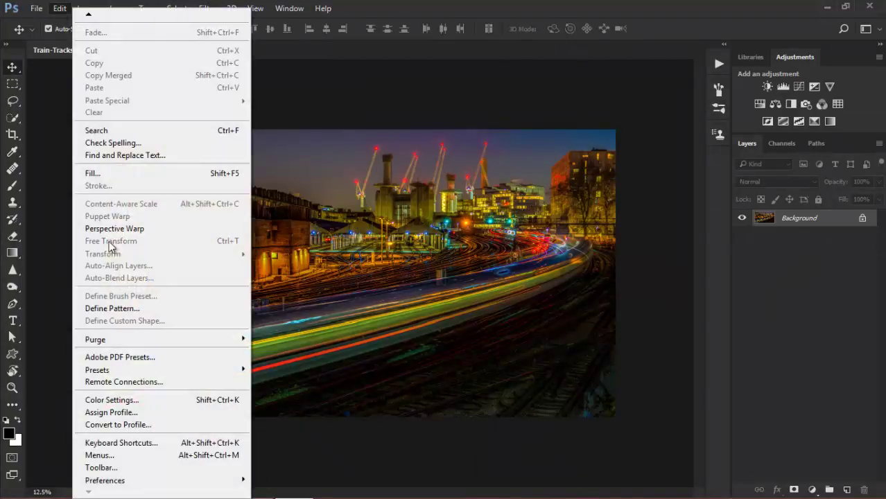
mouse_move(112, 479)
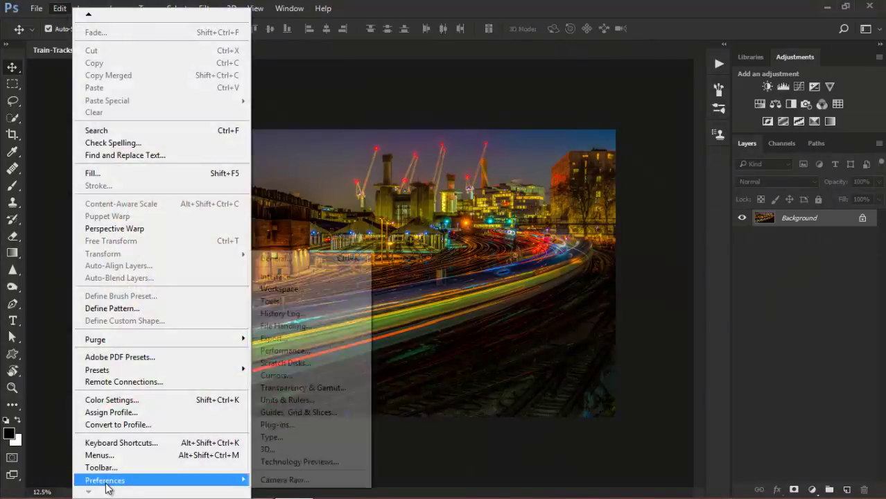
left_click(295, 301)
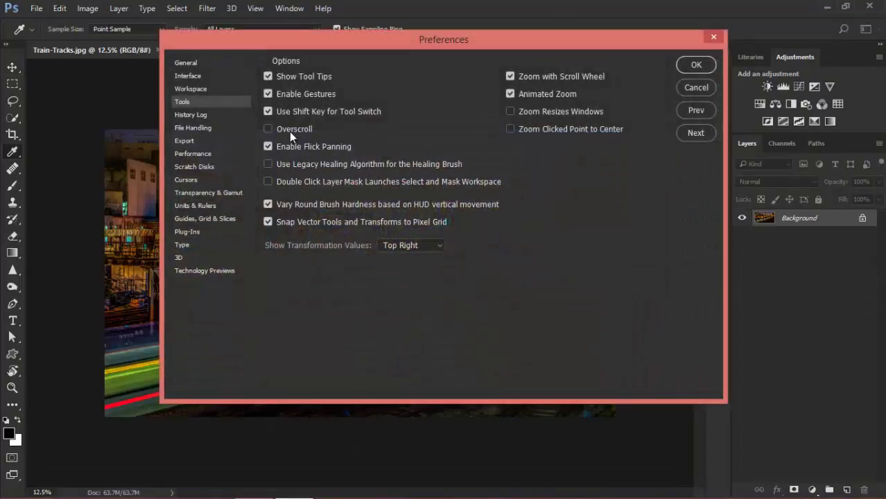
left_click(268, 129)
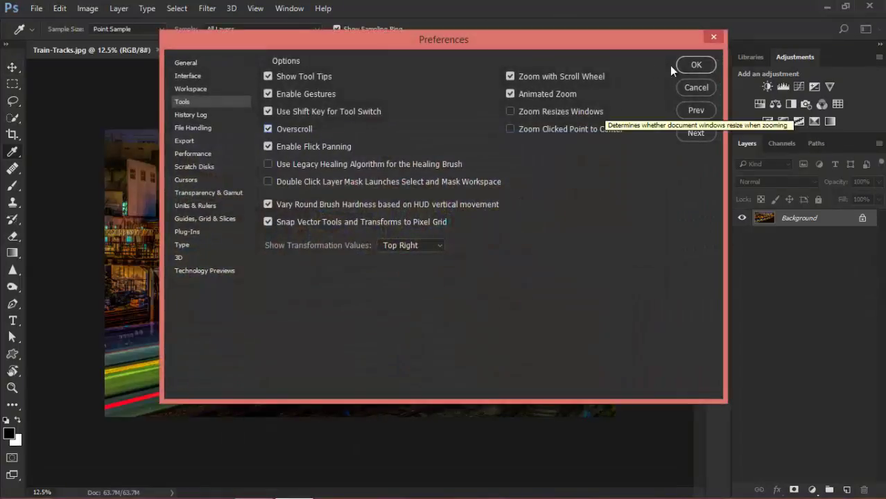
left_click(693, 66)
left_click_drag(422, 211, 39, 186)
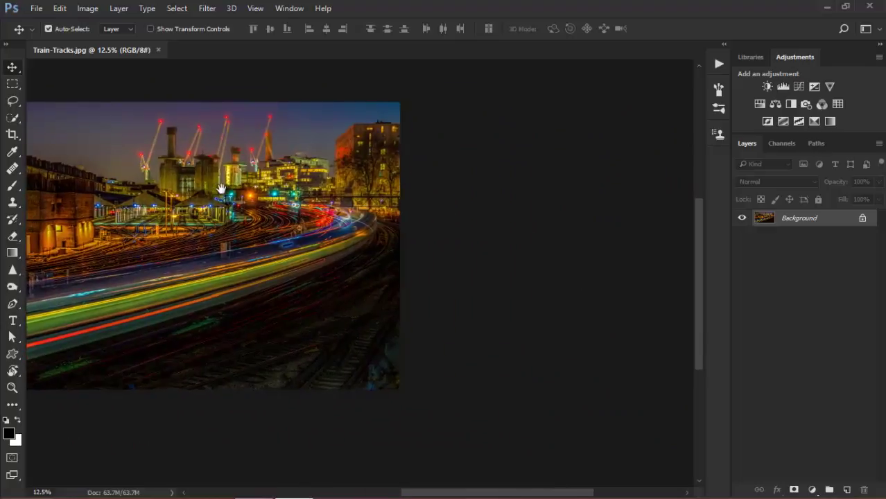
Step: Put away the floating Clone Source panel and fit the whole photo on screen with Ctrl+0
left_click(720, 134)
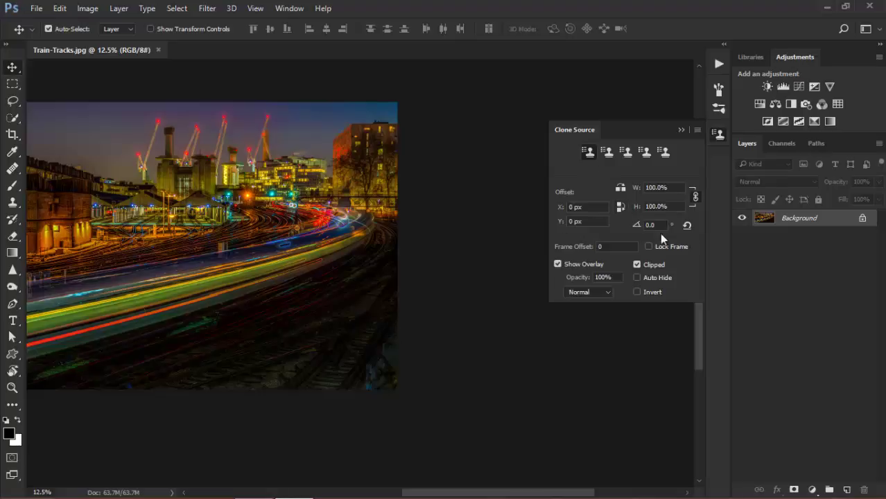
scroll(321, 223, "up", 3)
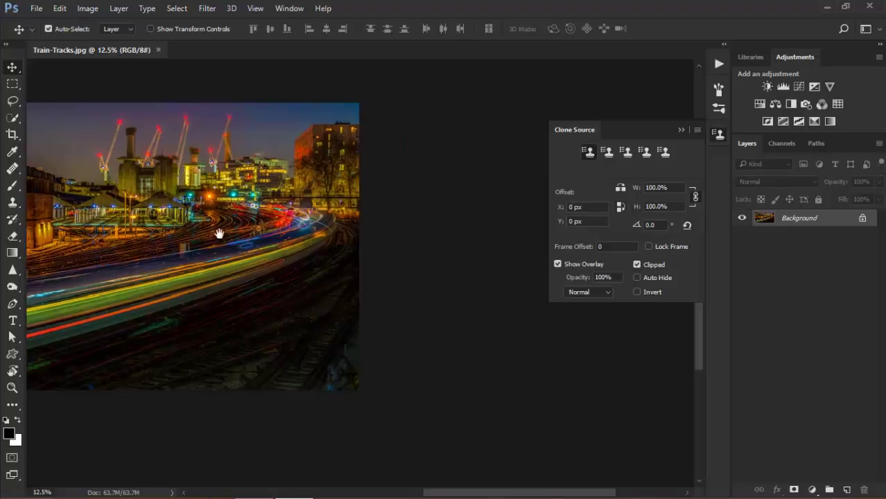
scroll(456, 244, "up", 5)
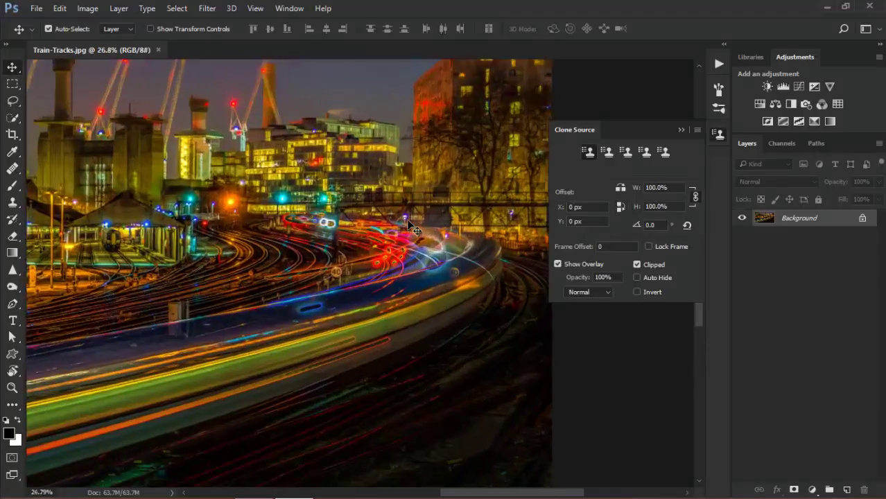
left_click(681, 130)
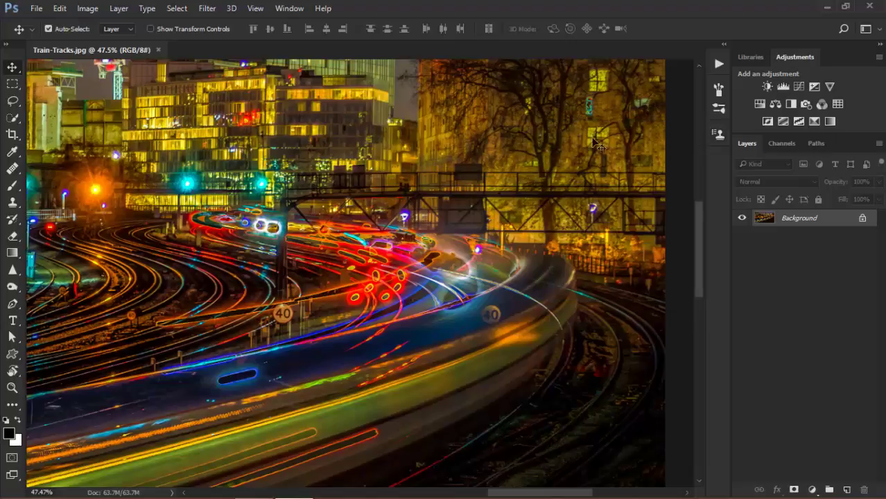
scroll(305, 211, "down", 5)
scroll(296, 219, "down", 3)
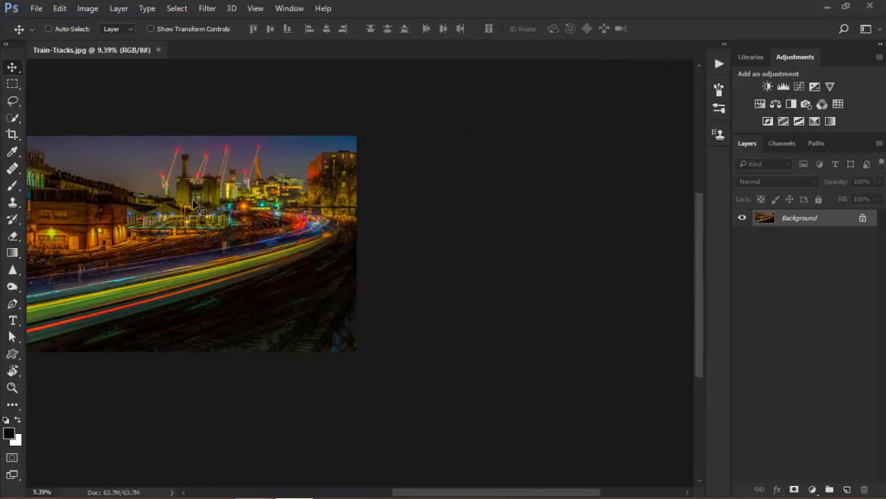
key("ctrl+0")
Step: In Preferences, toggle History Log on and back off, then show the File Handling page
left_click(60, 8)
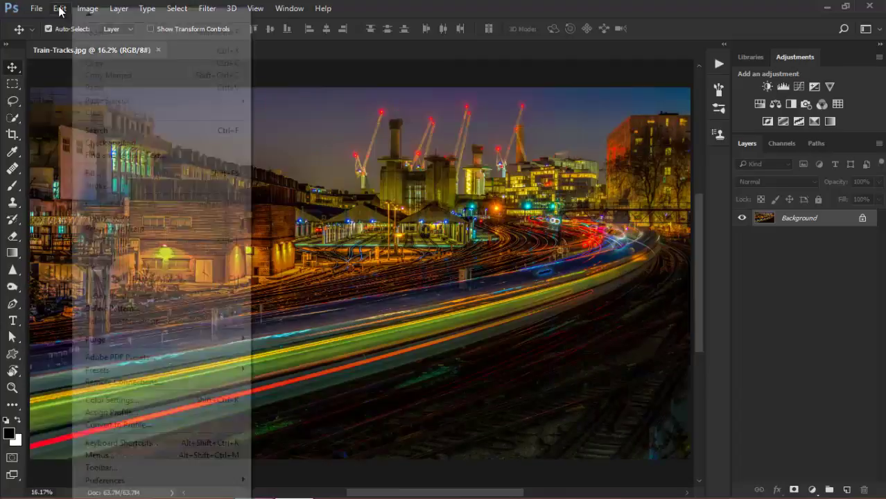
mouse_move(134, 480)
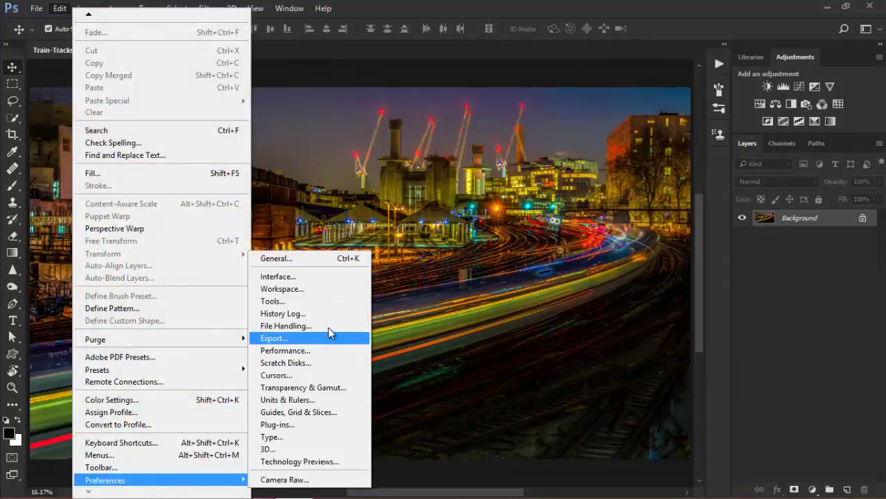
left_click(316, 301)
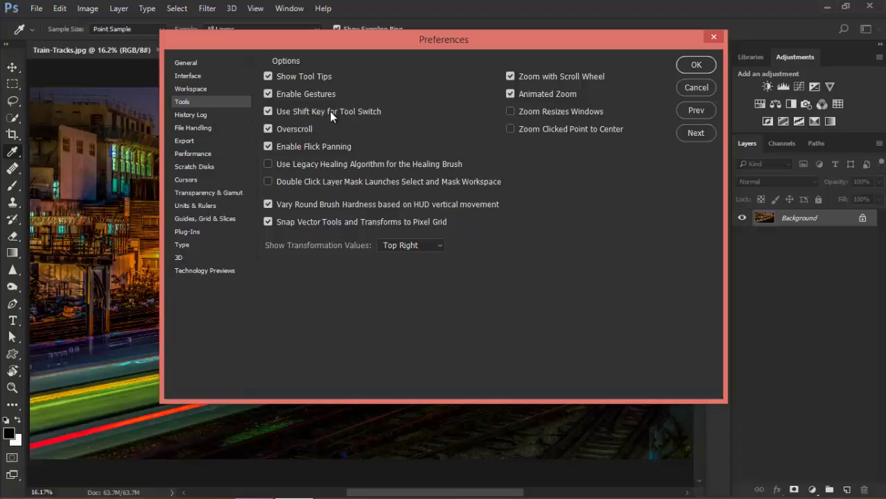
left_click(201, 118)
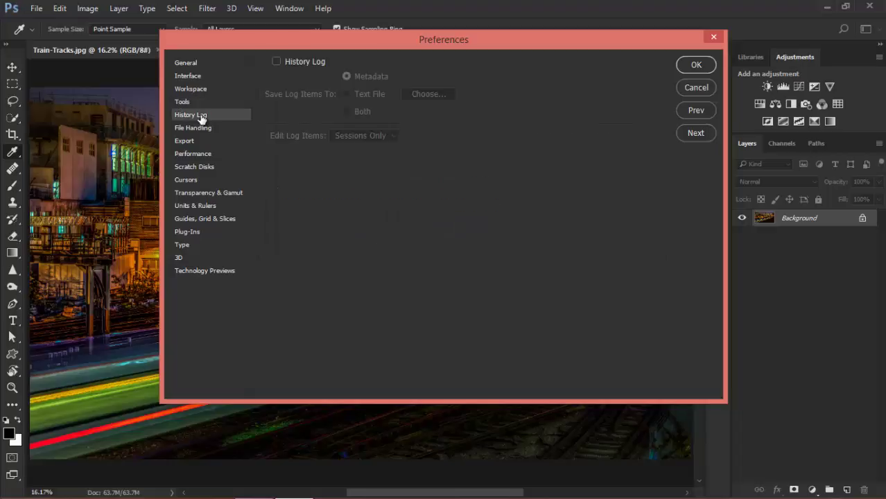
left_click(276, 61)
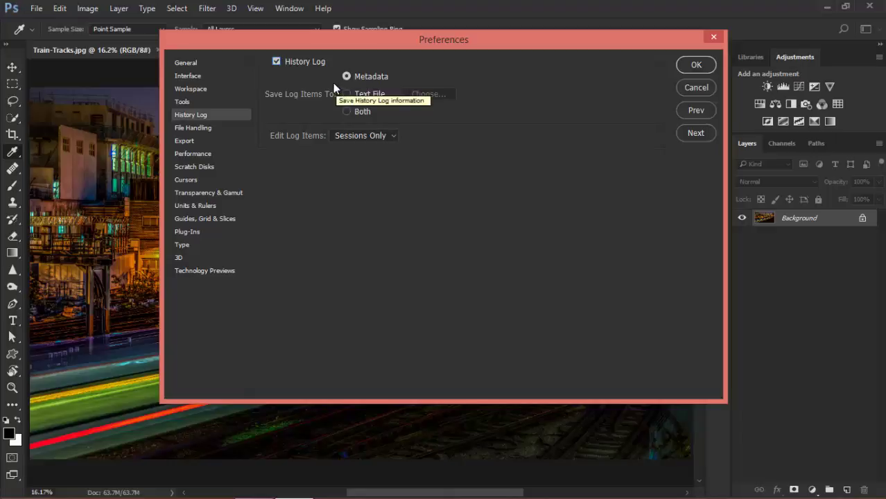
left_click(277, 61)
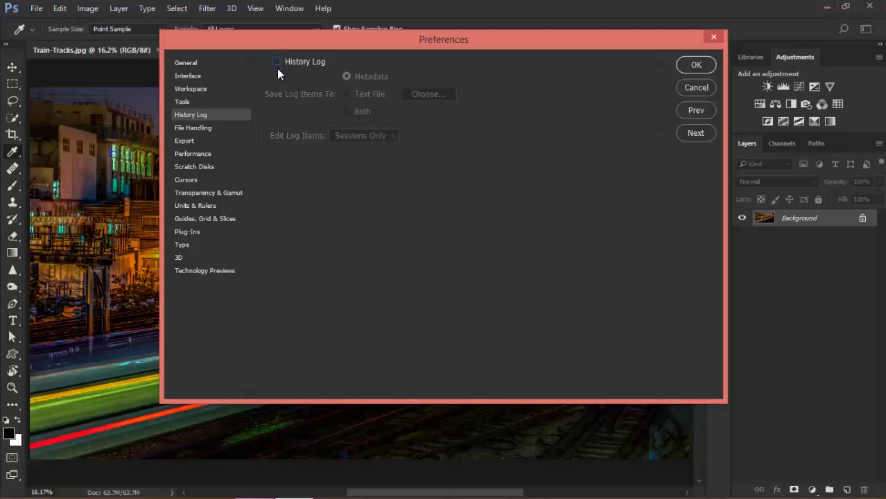
left_click(194, 128)
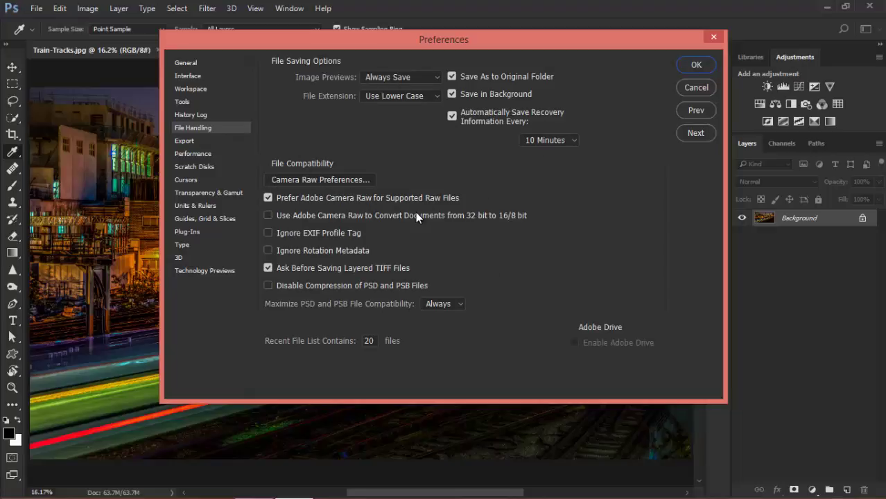
Step: On the Performance page, raise Memory Usage to 5647 MB (80%)
left_click(189, 142)
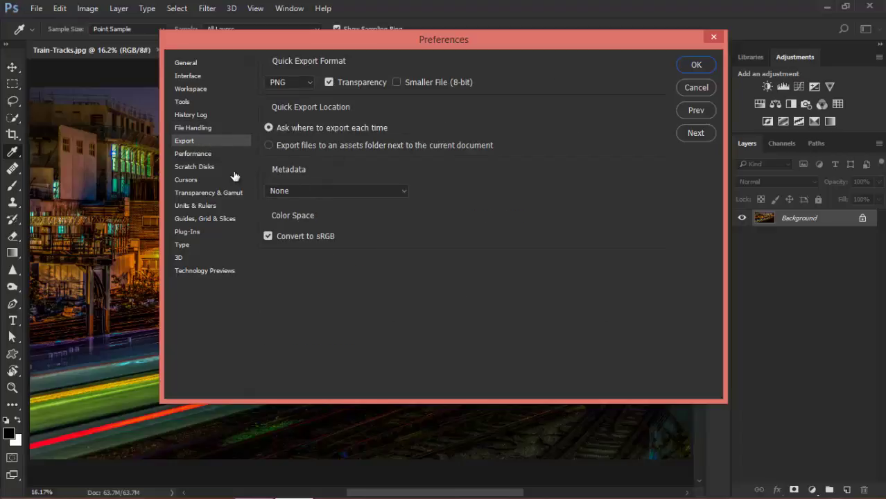
left_click(205, 154)
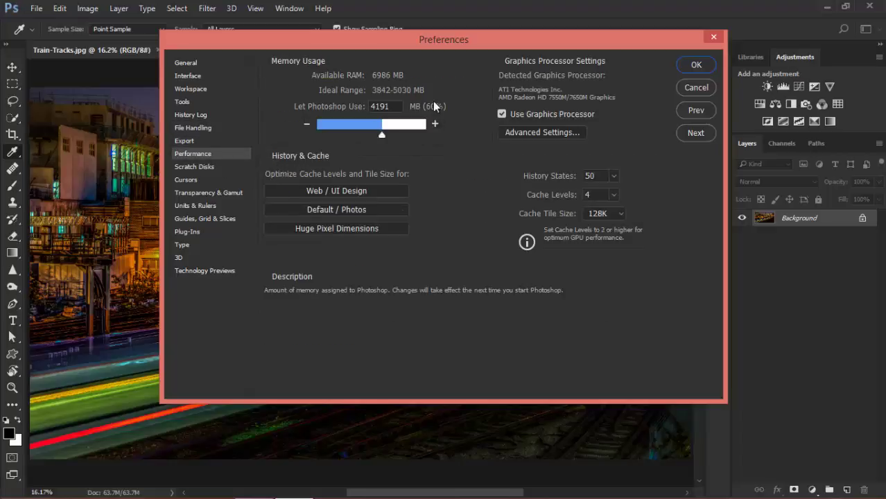
left_click_drag(383, 133, 405, 132)
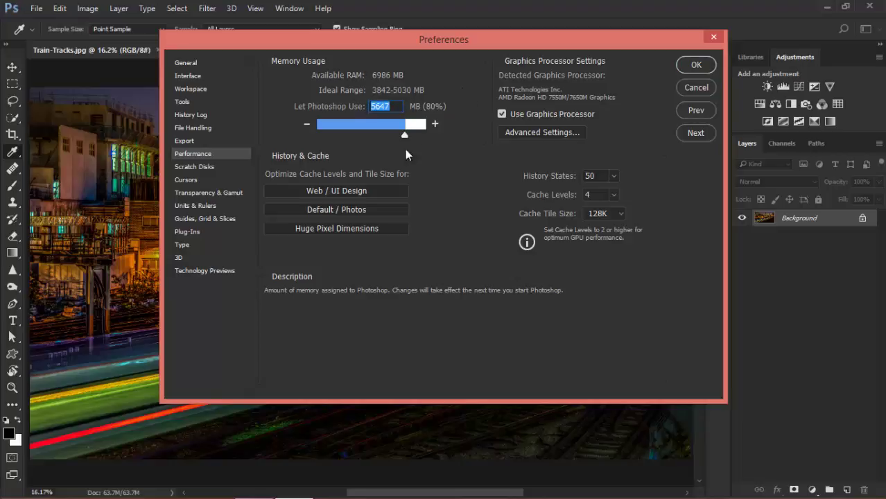
mouse_move(388, 153)
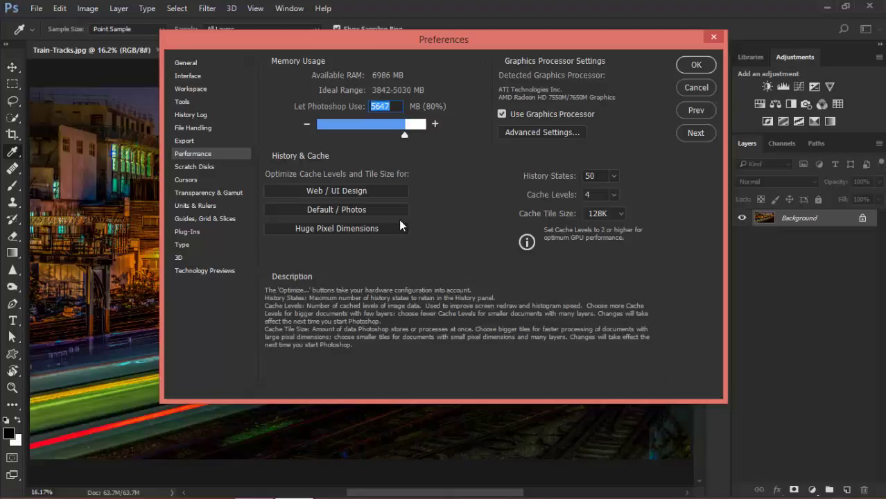
left_click(207, 167)
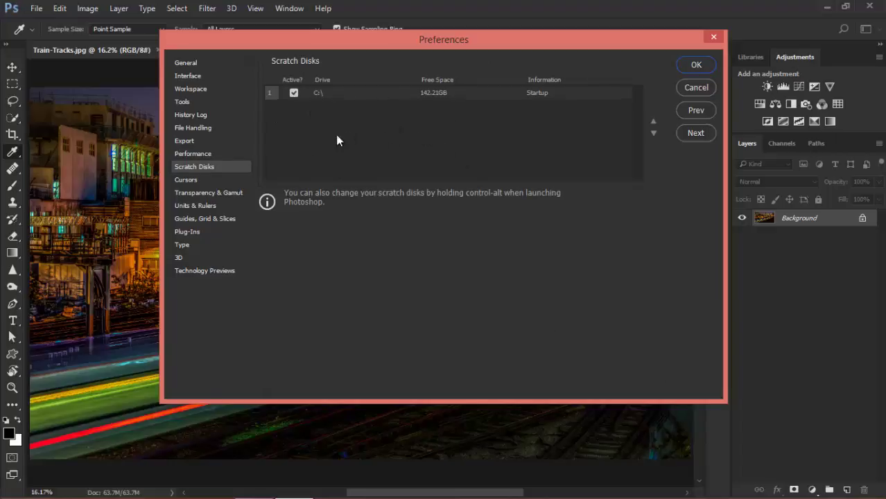
Step: Pass through the Cursors preferences, then set the transparency Grid Colors to Dark
left_click(198, 182)
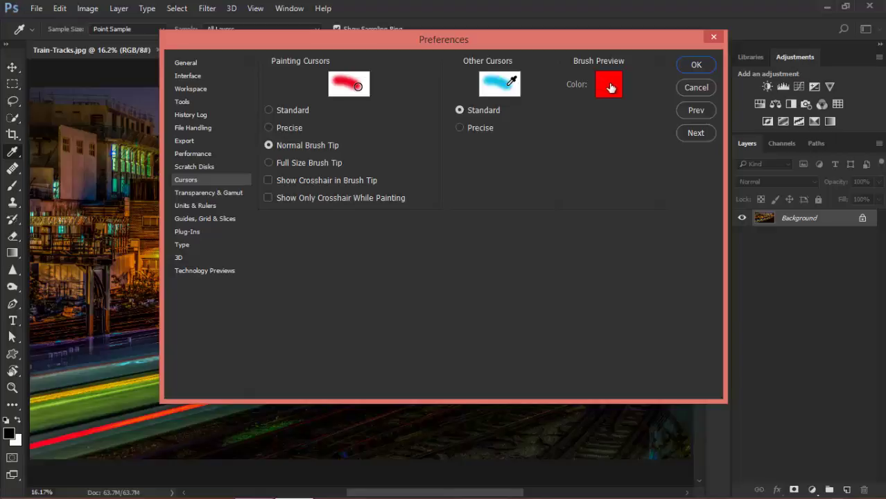
left_click(214, 195)
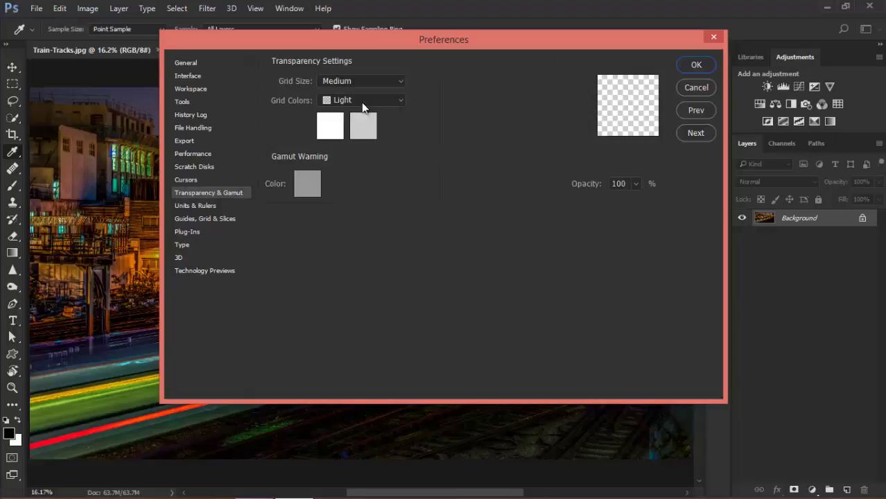
left_click(399, 101)
left_click(359, 161)
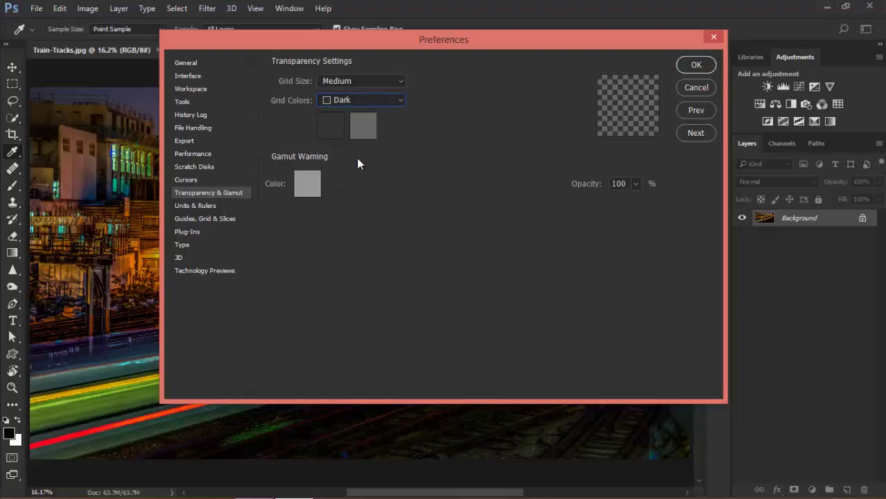
Step: Try the Small and Large grid sizes, then settle the transparency Grid Size on Medium
left_click(399, 83)
left_click(374, 97)
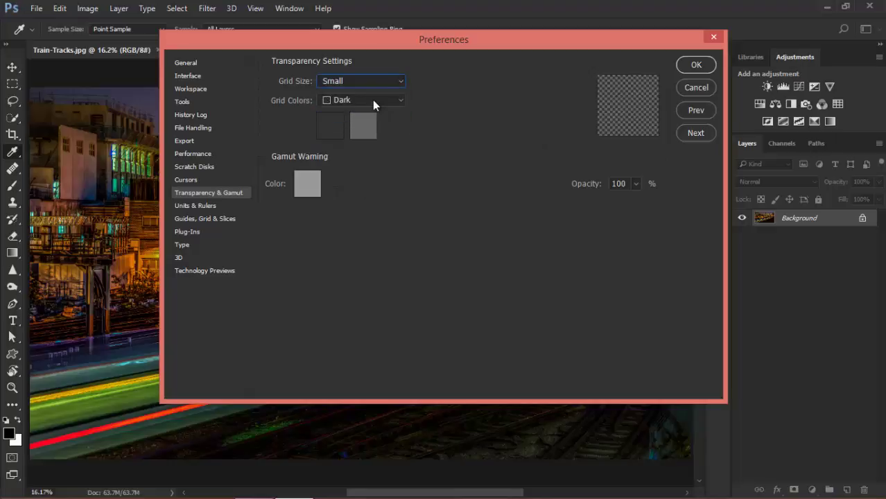
left_click(381, 83)
left_click(362, 111)
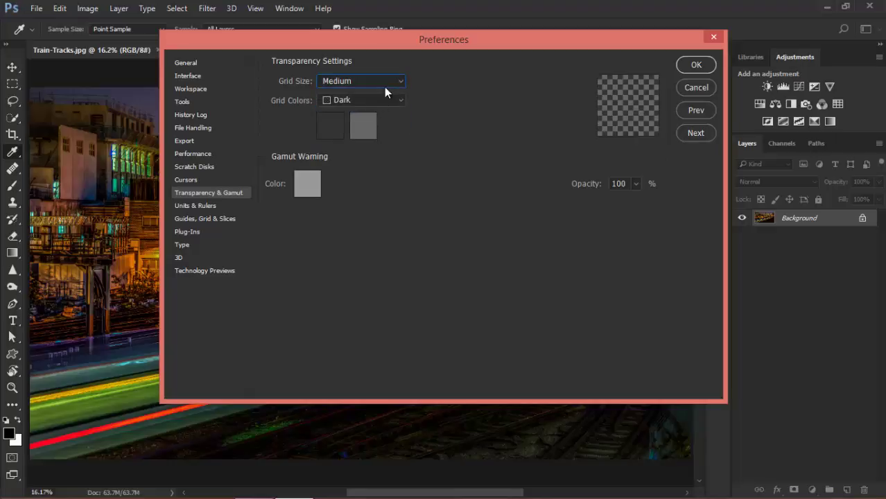
left_click(384, 85)
left_click(373, 120)
left_click(377, 82)
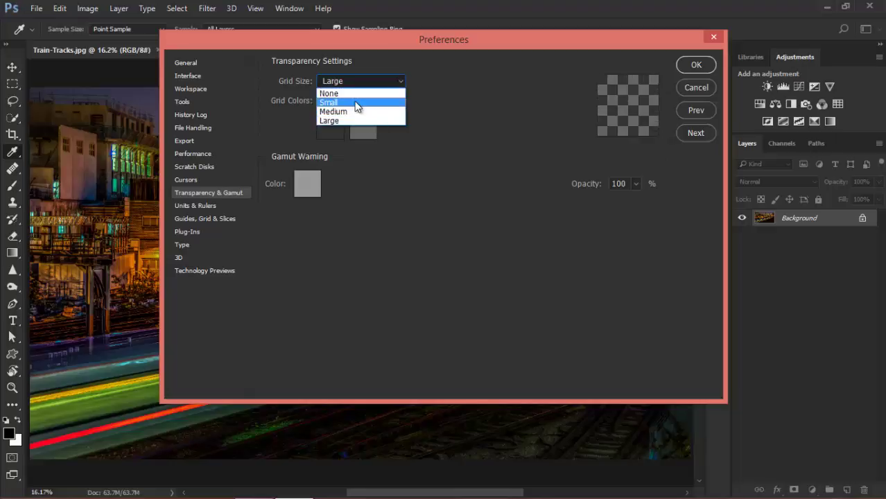
key("Escape")
key("Up")
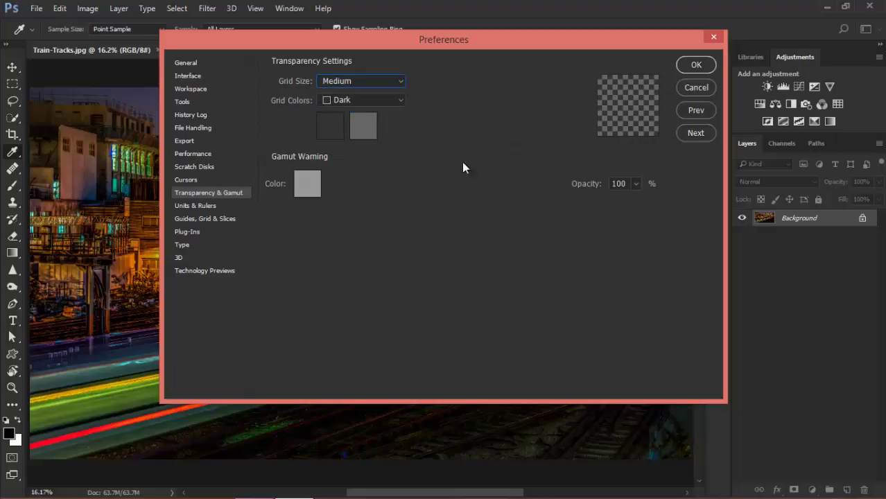
left_click(206, 207)
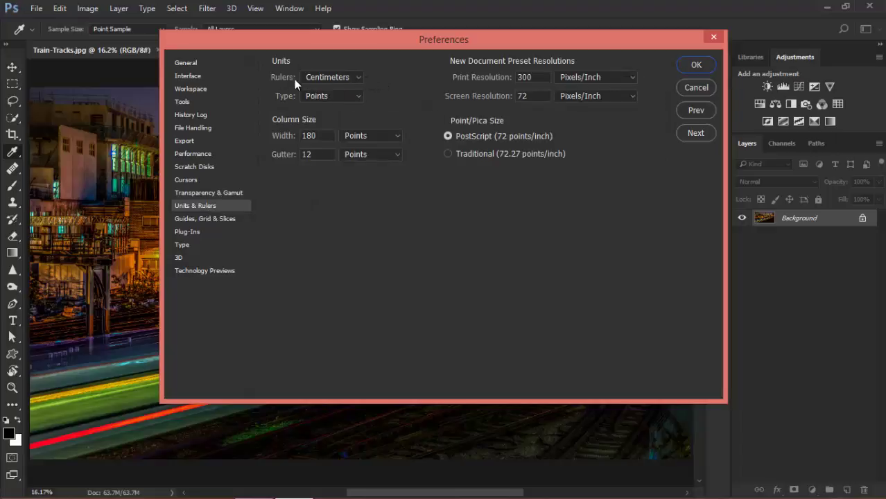
Step: Set rulers to Pixels, accept the preferences with OK, and fit the train photo in the window
left_click(356, 78)
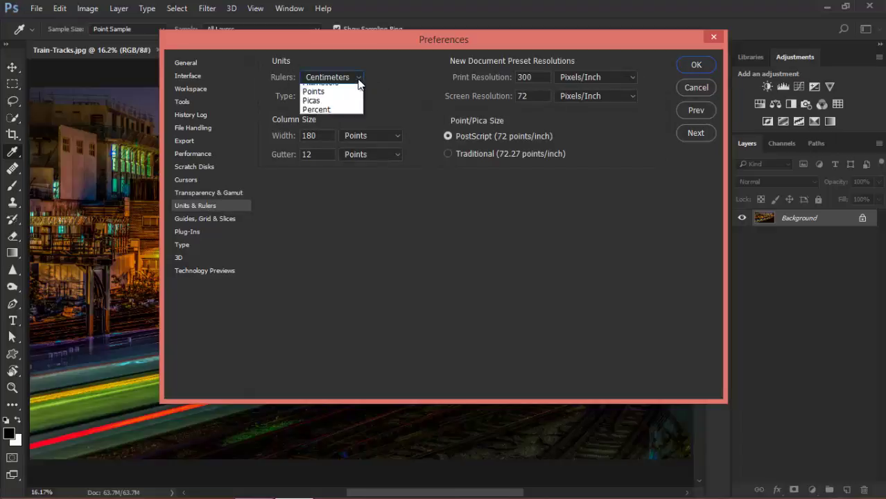
left_click(333, 88)
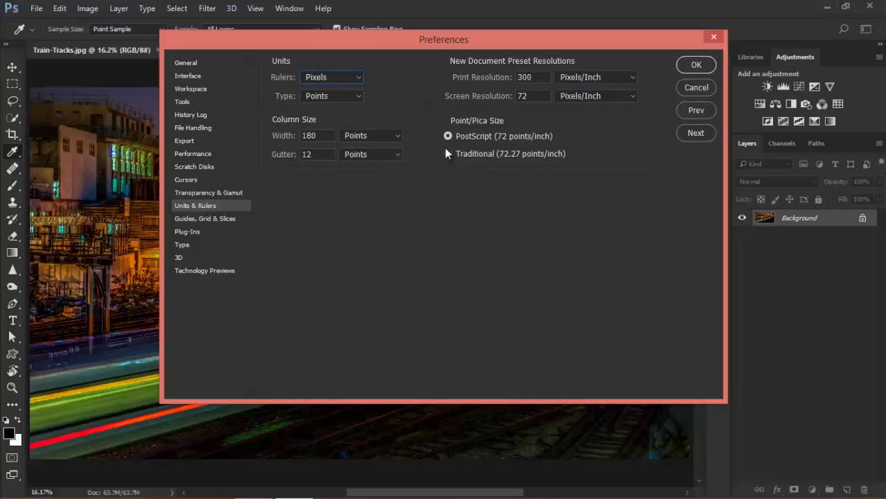
left_click(215, 219)
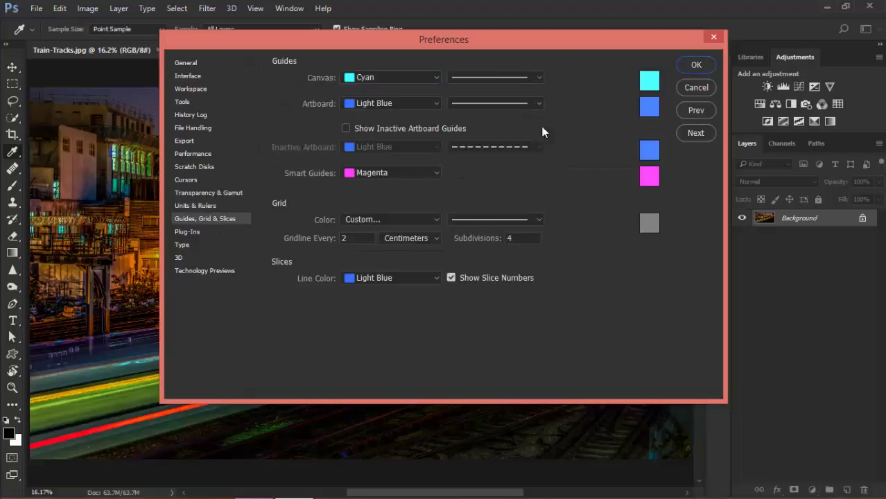
left_click(195, 233)
left_click(192, 246)
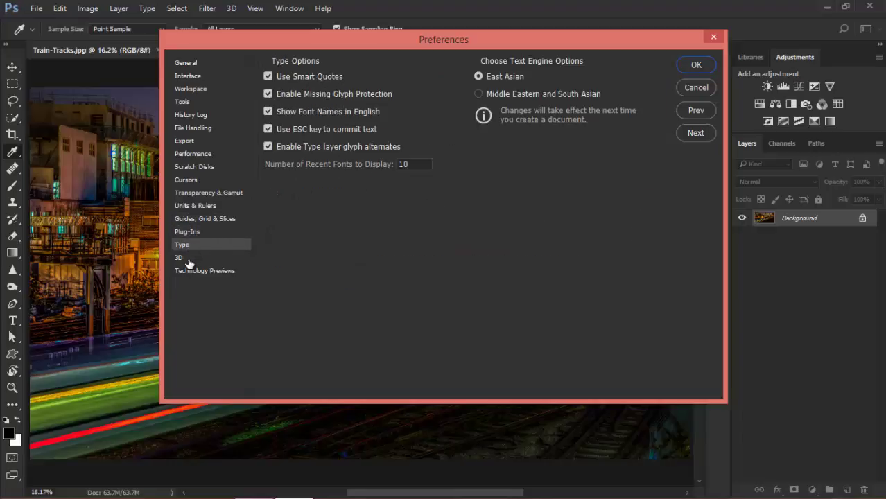
left_click(696, 68)
key("v")
key("ctrl+0")
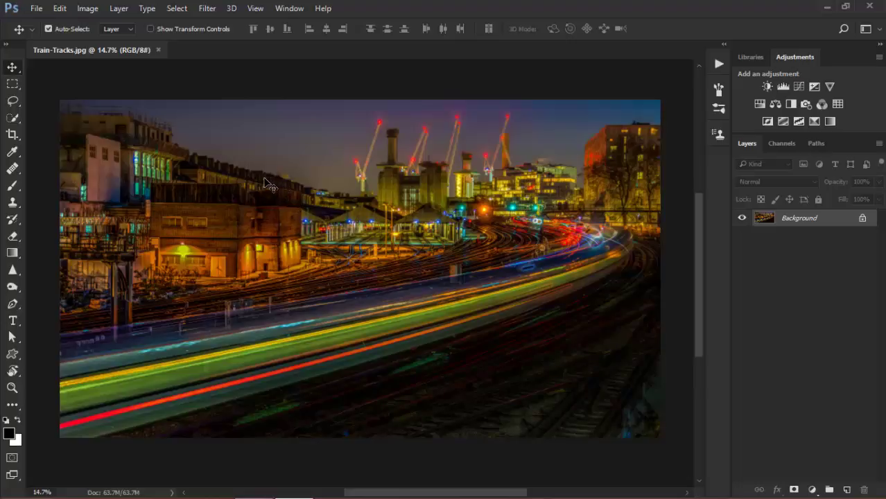
left_click(88, 9)
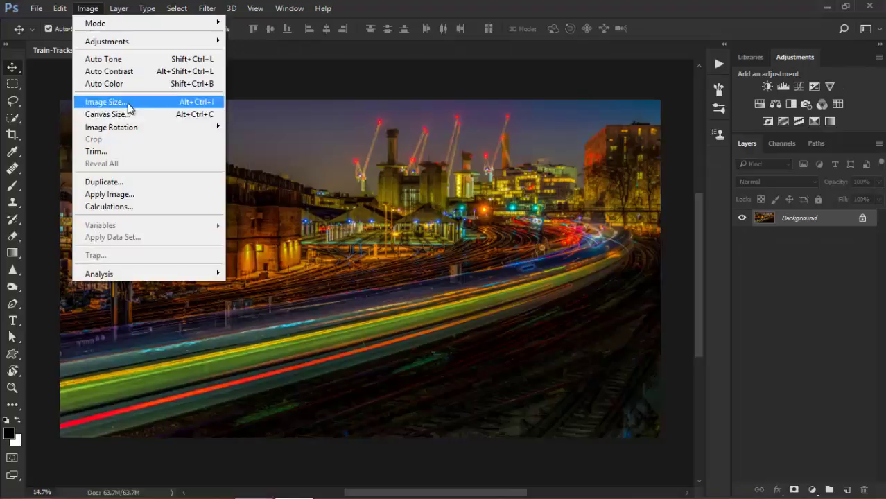
left_click(128, 103)
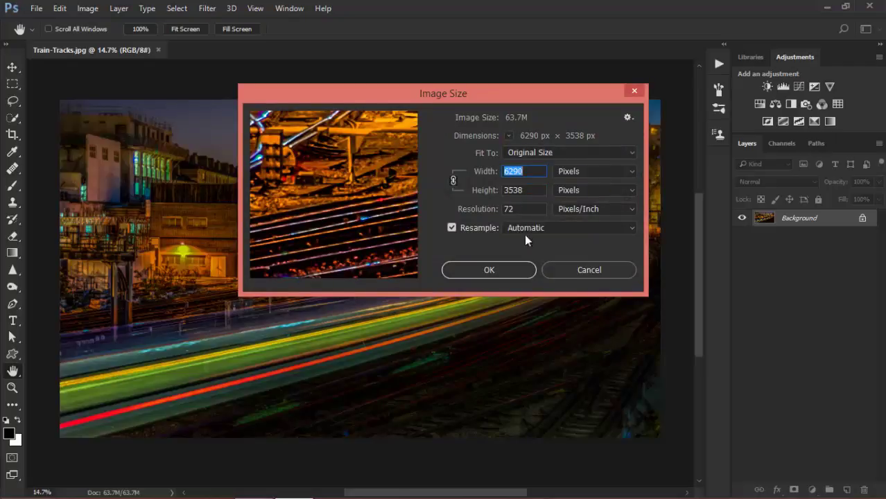
left_click(575, 270)
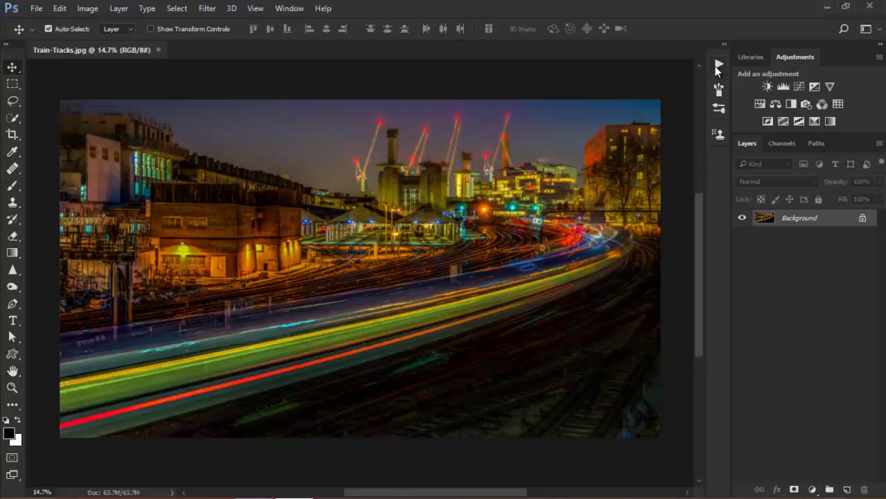
Step: Open the Actions panel and load the Web.atn action set from the Desktop
left_click(291, 10)
left_click(318, 97)
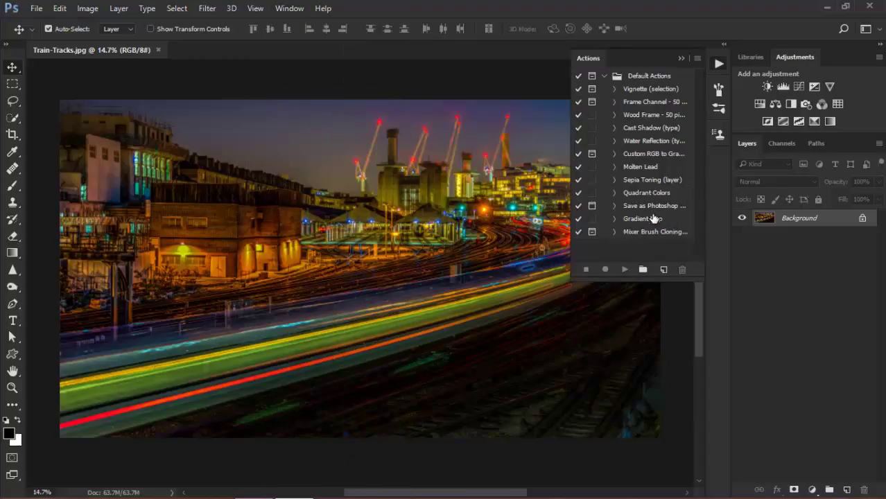
left_click(604, 77)
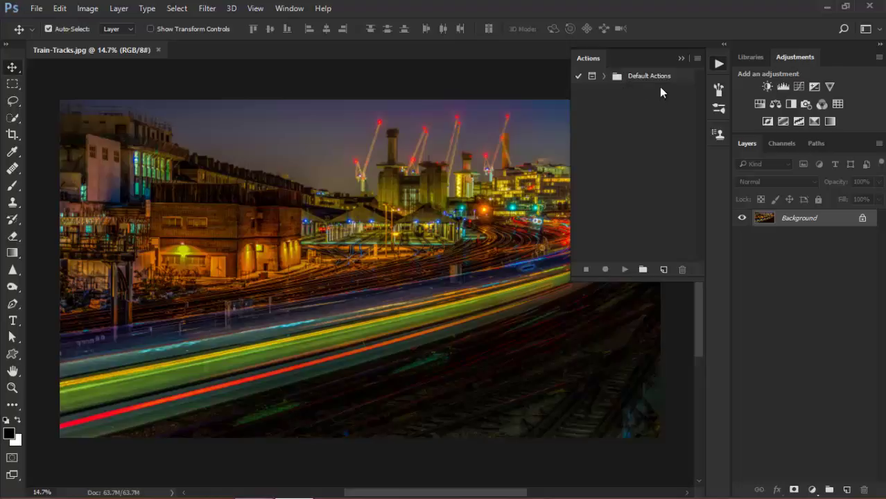
left_click(698, 60)
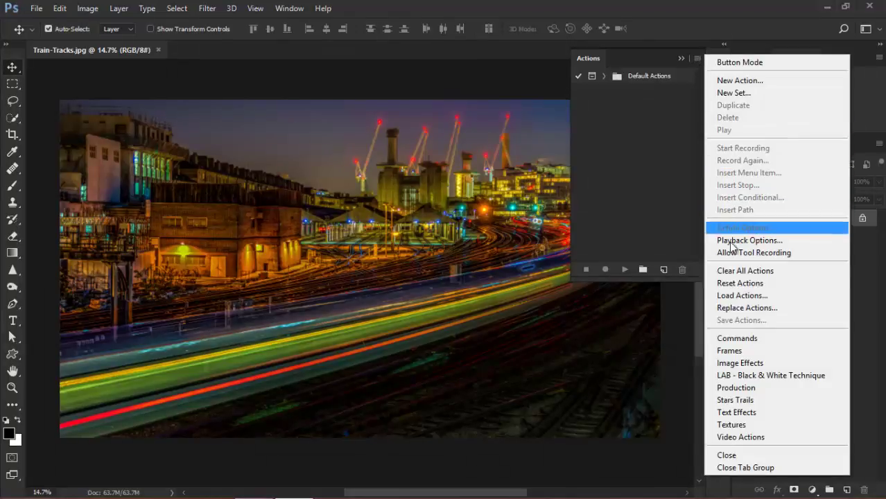
left_click(755, 297)
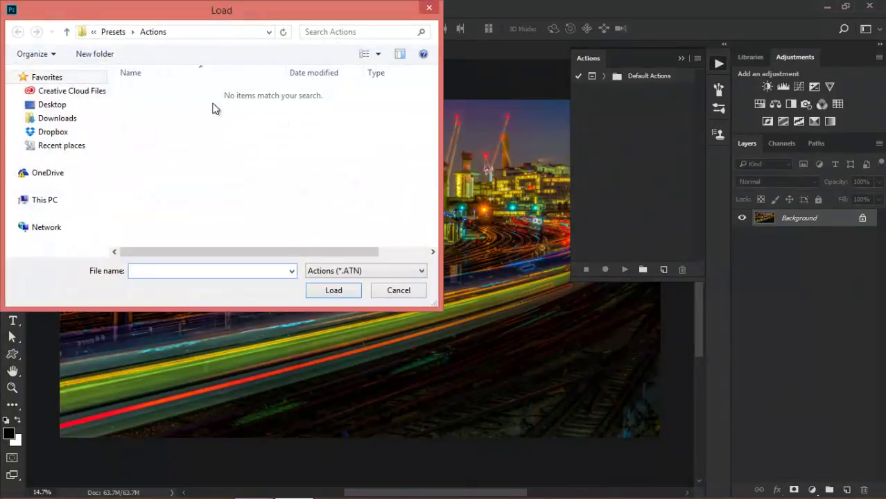
left_click(58, 107)
left_click_drag(435, 153, 431, 225)
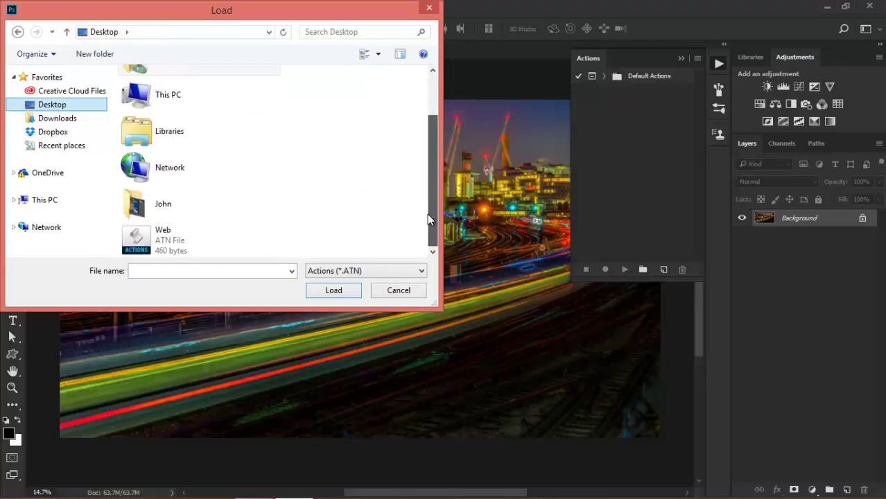
left_click(179, 246)
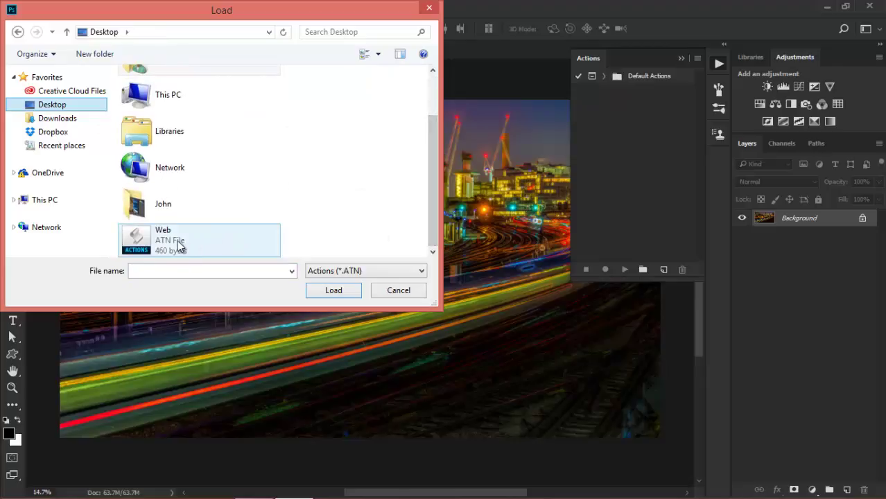
left_click(325, 292)
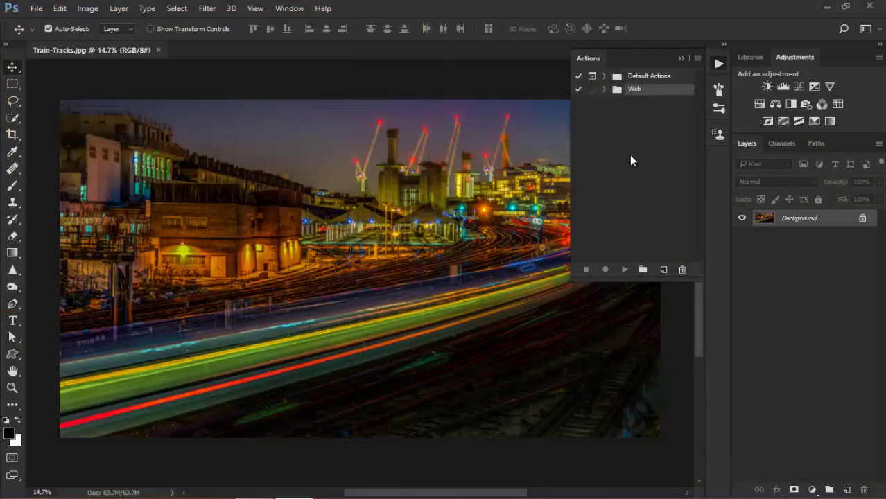
Step: Run the Web set's resize action on the photo, then undo it to restore full size
left_click(603, 90)
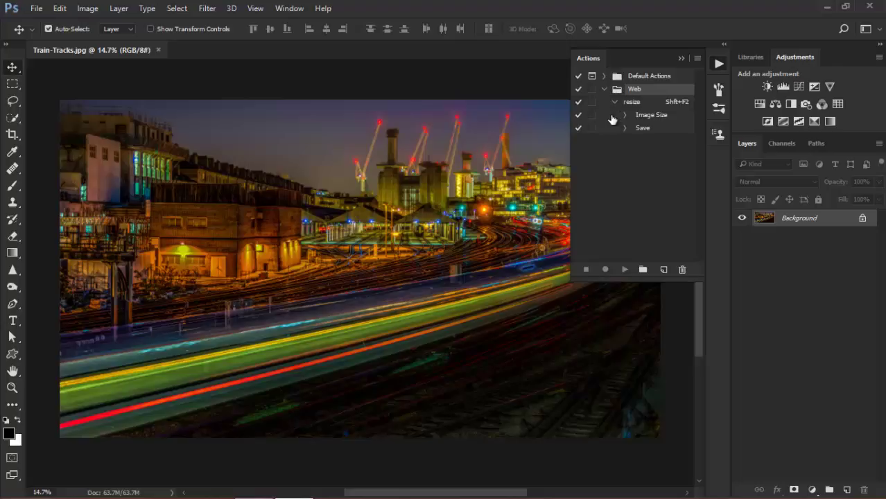
left_click(633, 104)
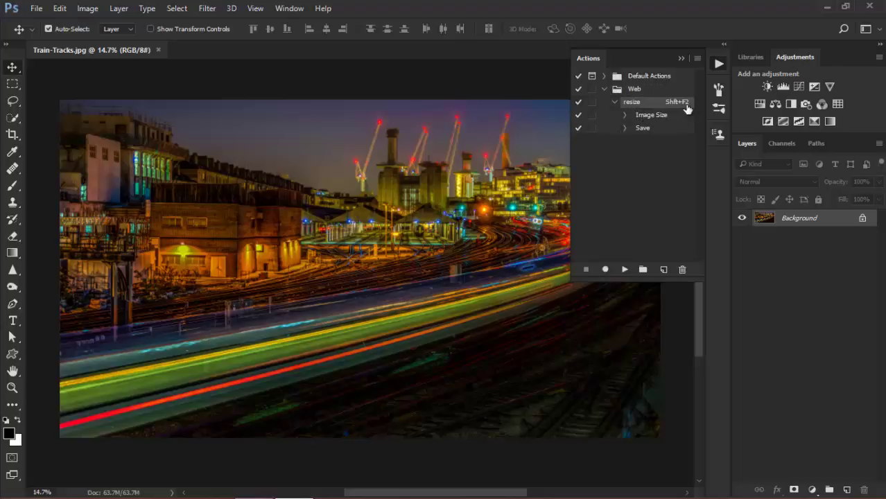
left_click(680, 59)
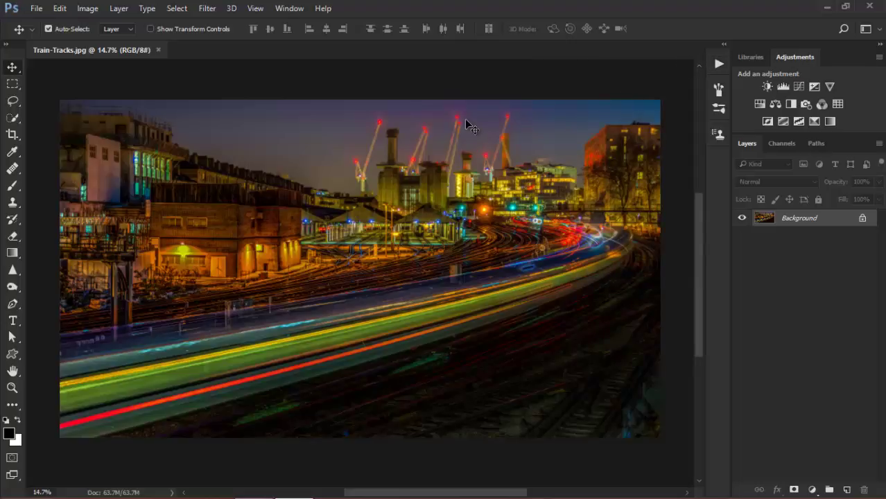
key("F2")
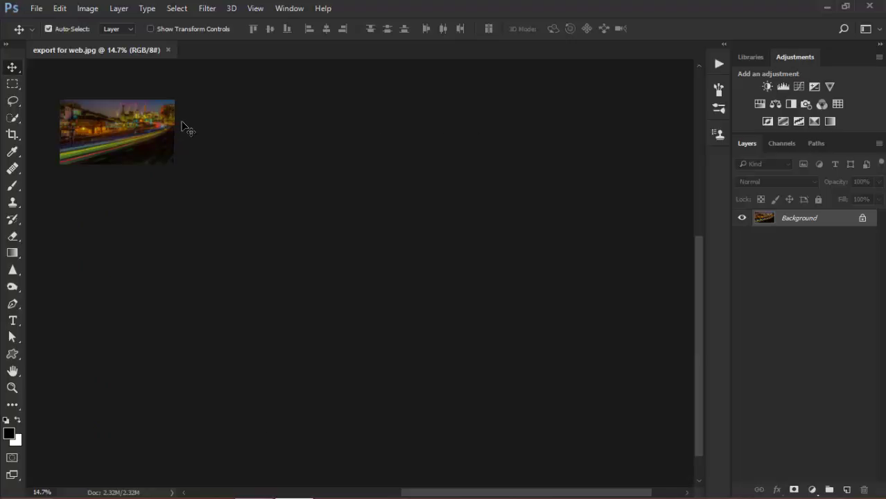
key("ctrl+z")
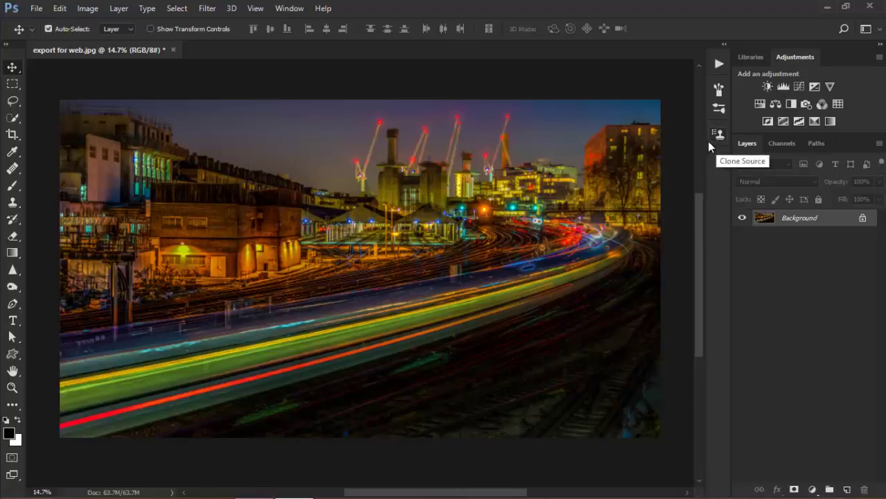
left_click(10, 187)
Step: Load the brush set file from the Desktop into the preset picker and select the 2132 brush
left_click(82, 29)
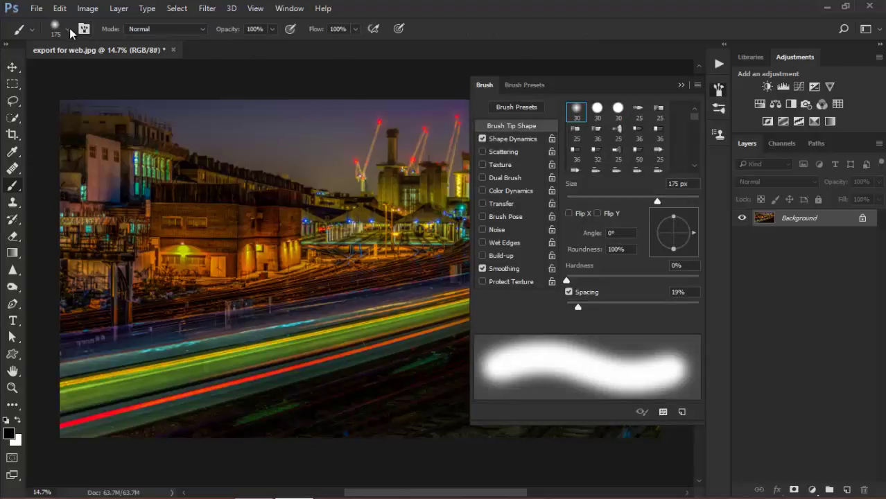
left_click(681, 85)
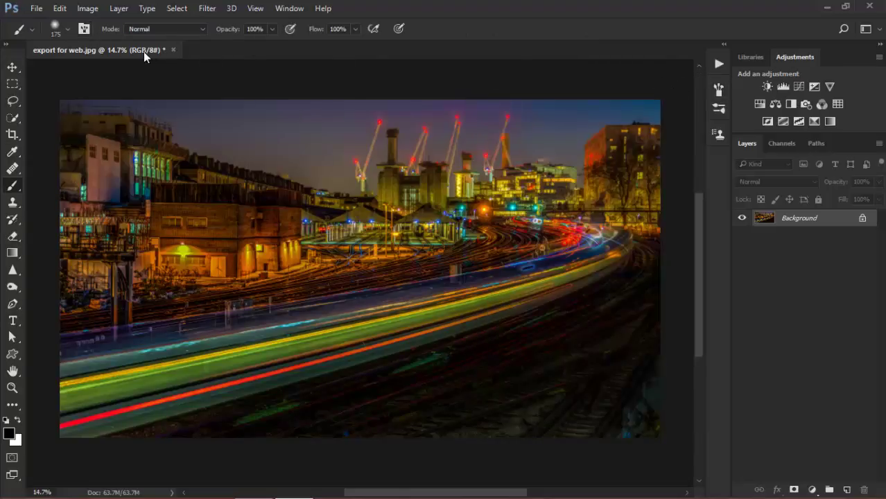
left_click(68, 29)
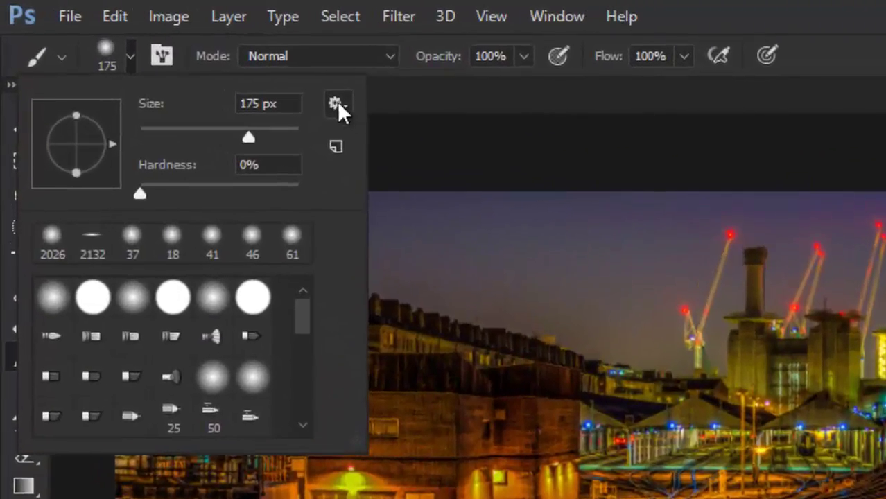
left_click(334, 104)
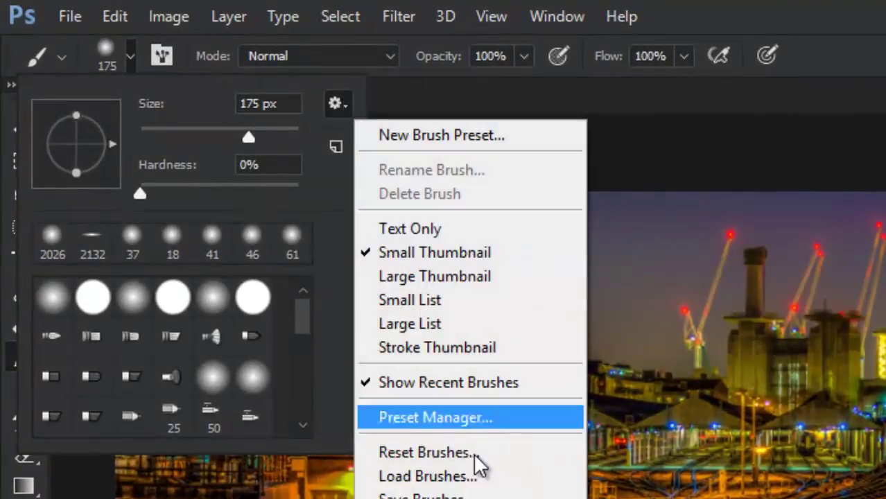
left_click(477, 477)
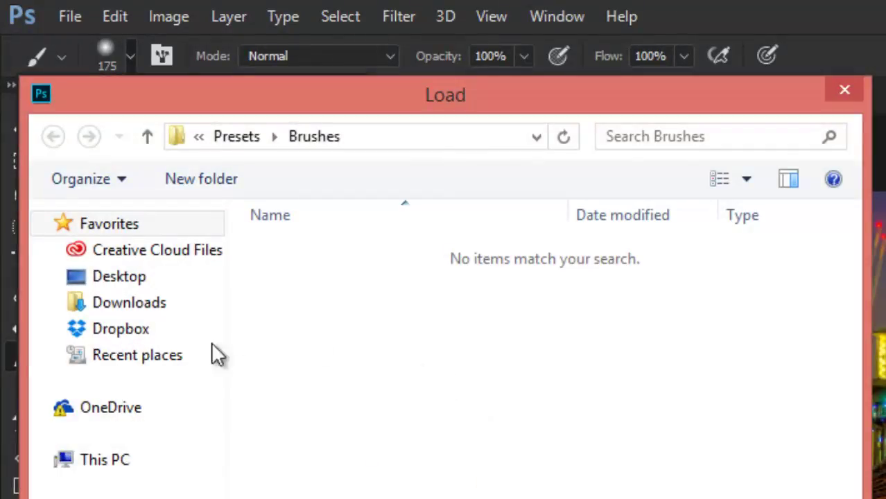
left_click(119, 277)
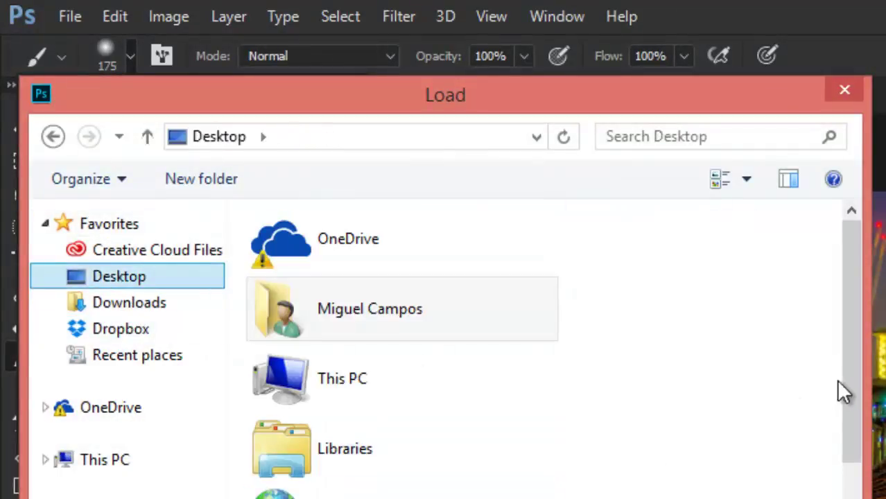
left_click_drag(844, 389, 844, 464)
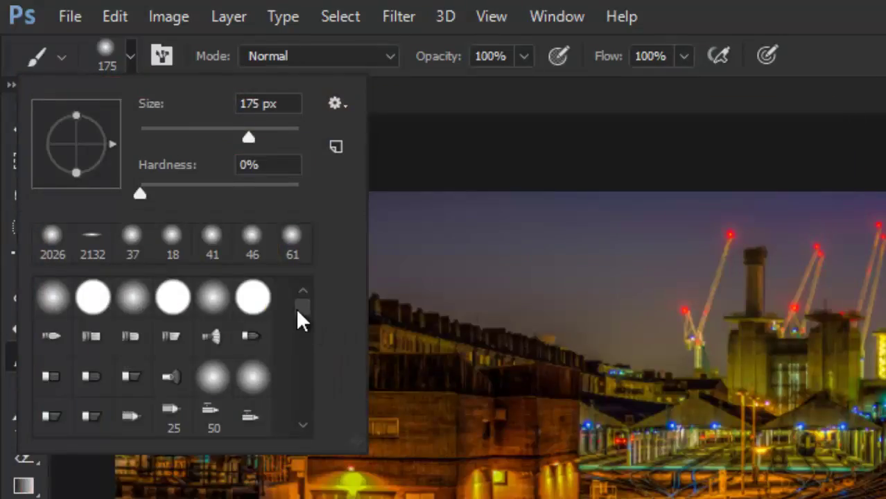
left_click_drag(302, 307, 302, 409)
left_click(174, 415)
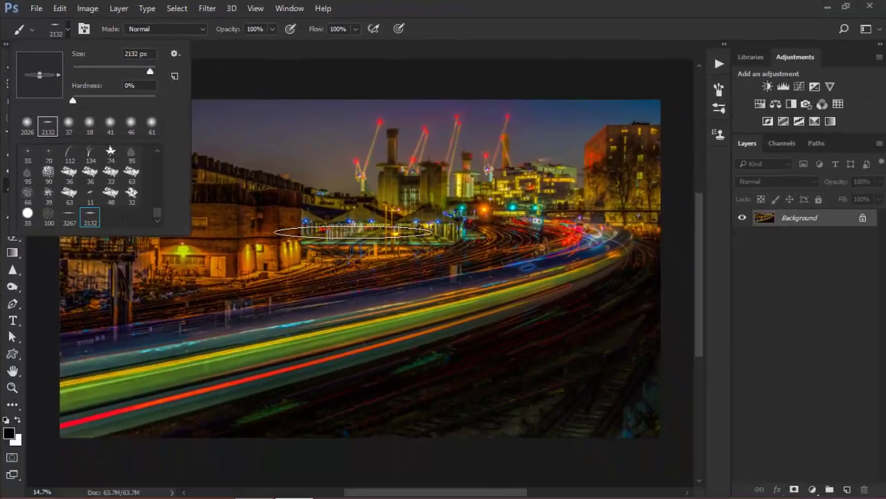
left_click(388, 270)
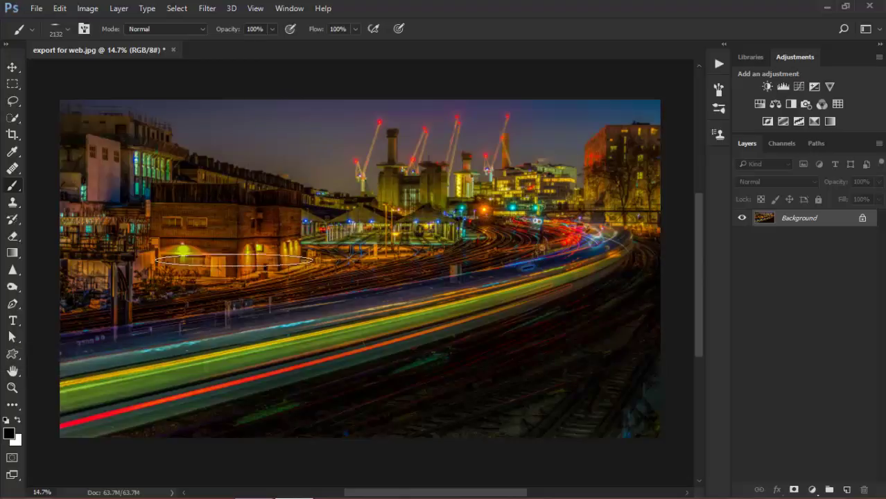
Step: With the Custom Shape Tool, load Custom Shapes.csh from the Desktop into the shape picker
left_click(12, 355)
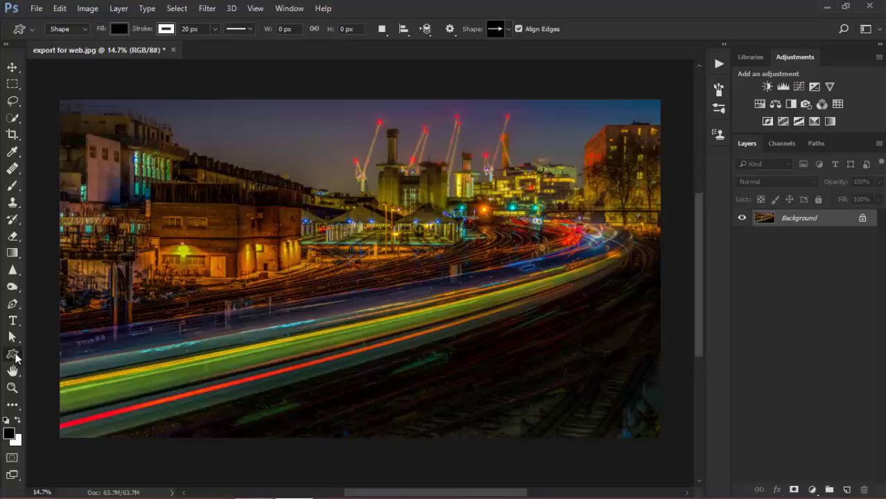
right_click(14, 355)
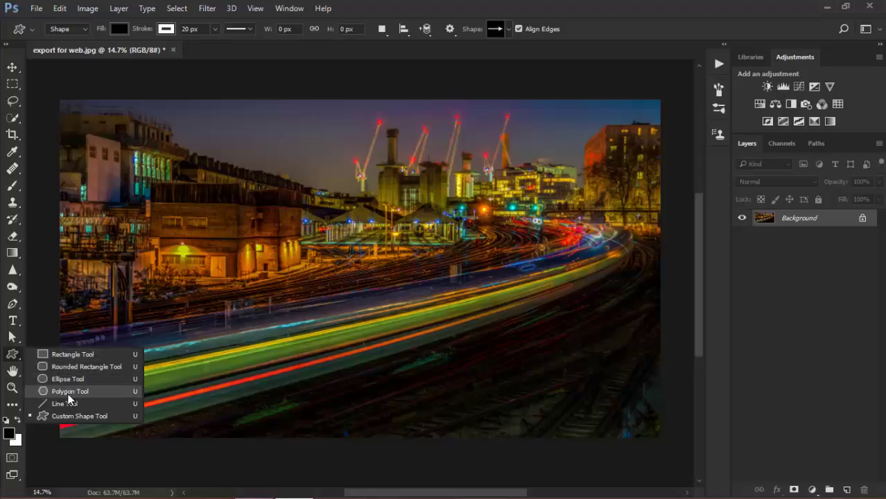
left_click(71, 417)
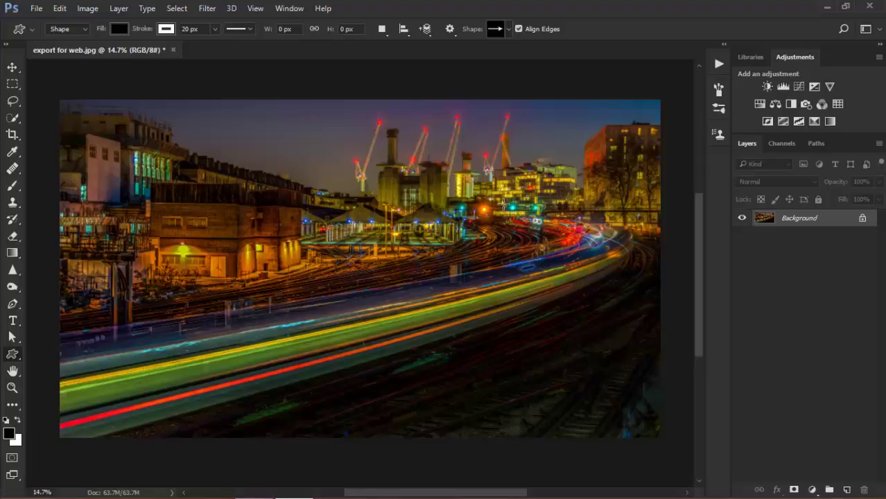
left_click(509, 30)
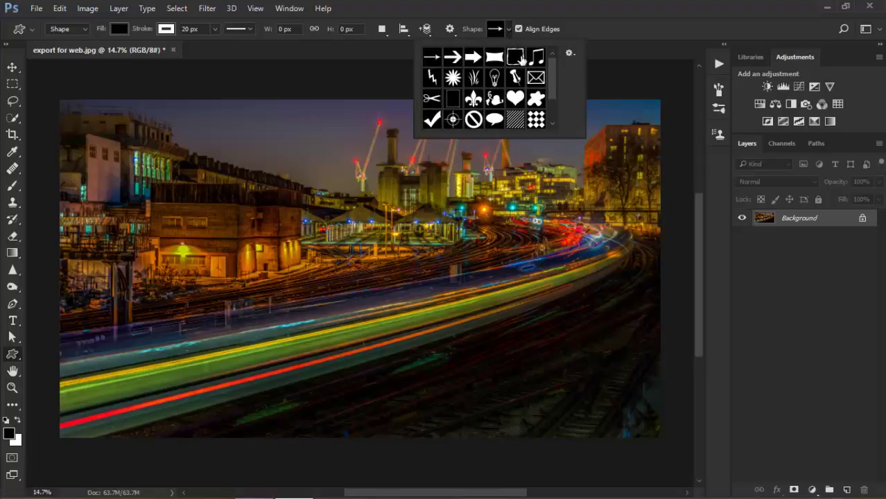
left_click_drag(554, 92, 554, 128)
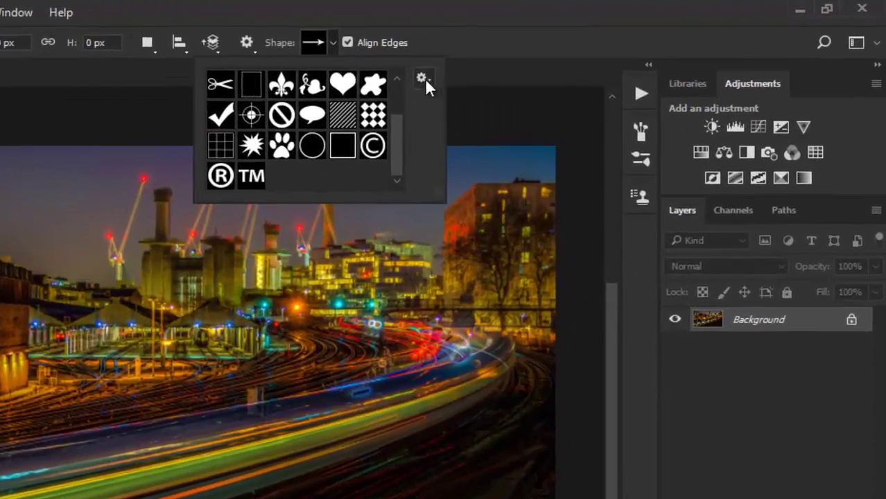
left_click(422, 78)
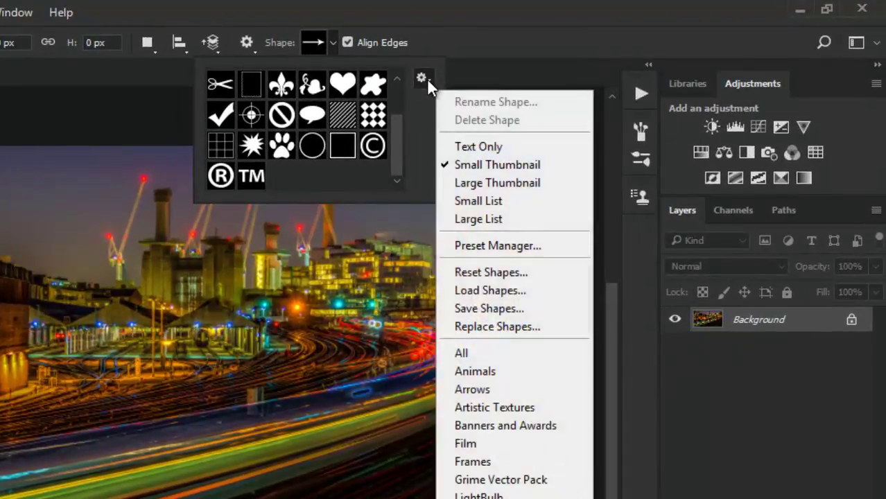
left_click(502, 291)
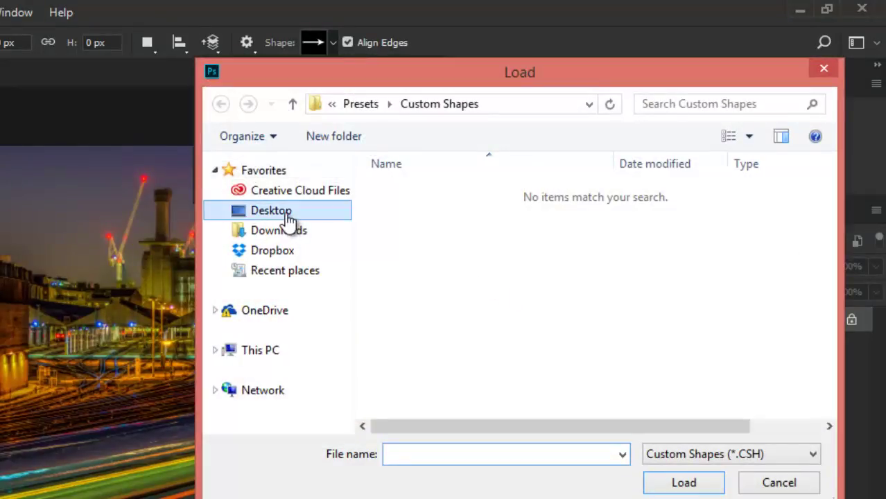
left_click(288, 221)
left_click_drag(817, 279, 789, 380)
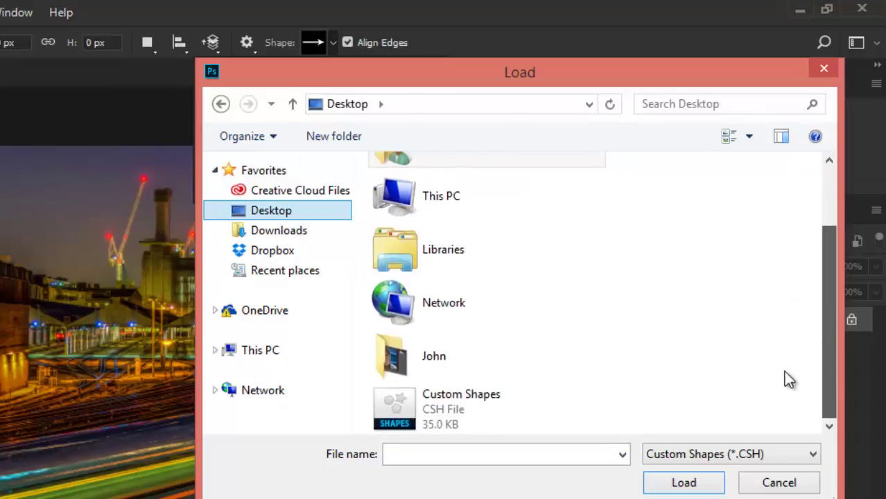
left_click(489, 416)
left_click(681, 484)
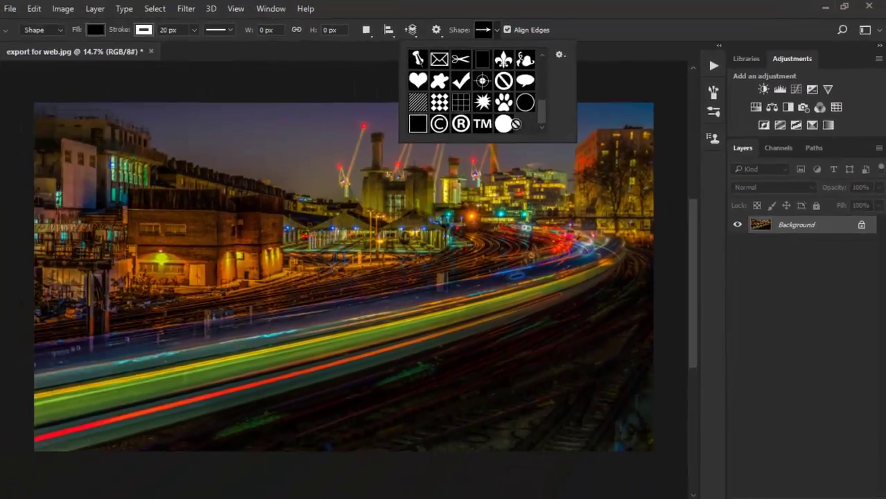
Step: Pick the circle shape, draw a test circle on the photo, and undo it
left_click(504, 123)
left_click_drag(192, 214, 344, 334)
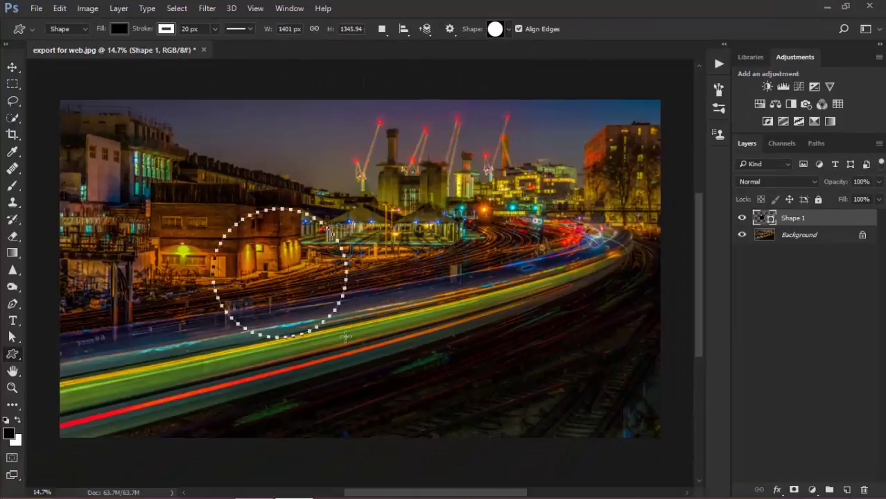
key("ctrl+z")
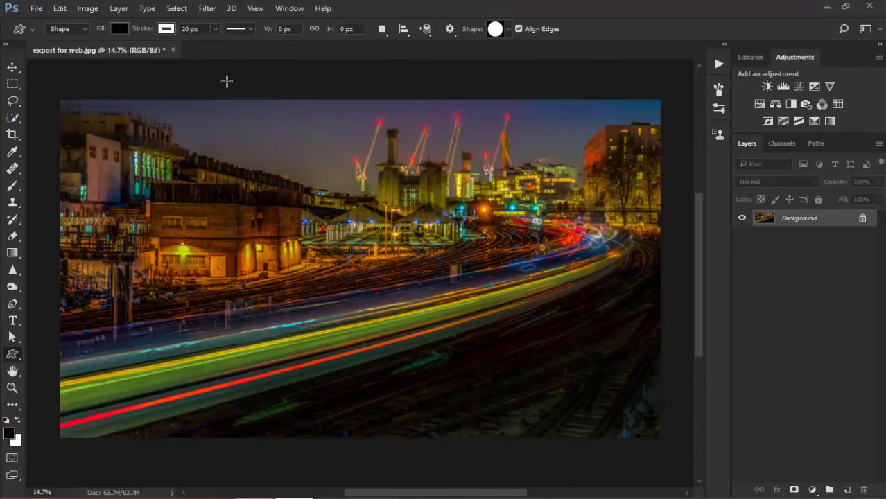